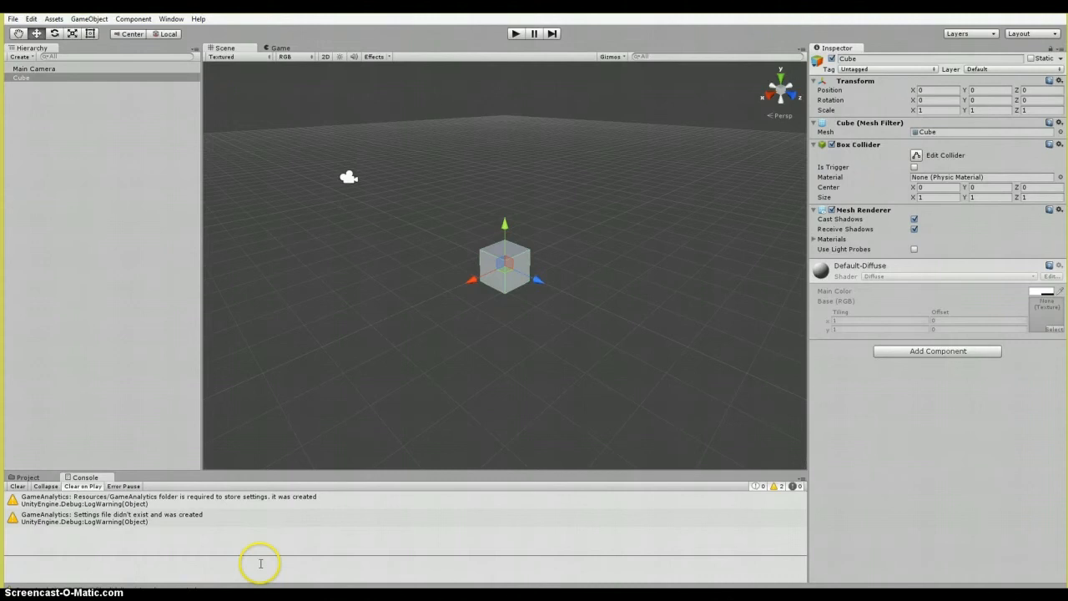
# Switch to the browser showing the GameAnalytics website and open its sign-up page
pyautogui.click(275, 594)
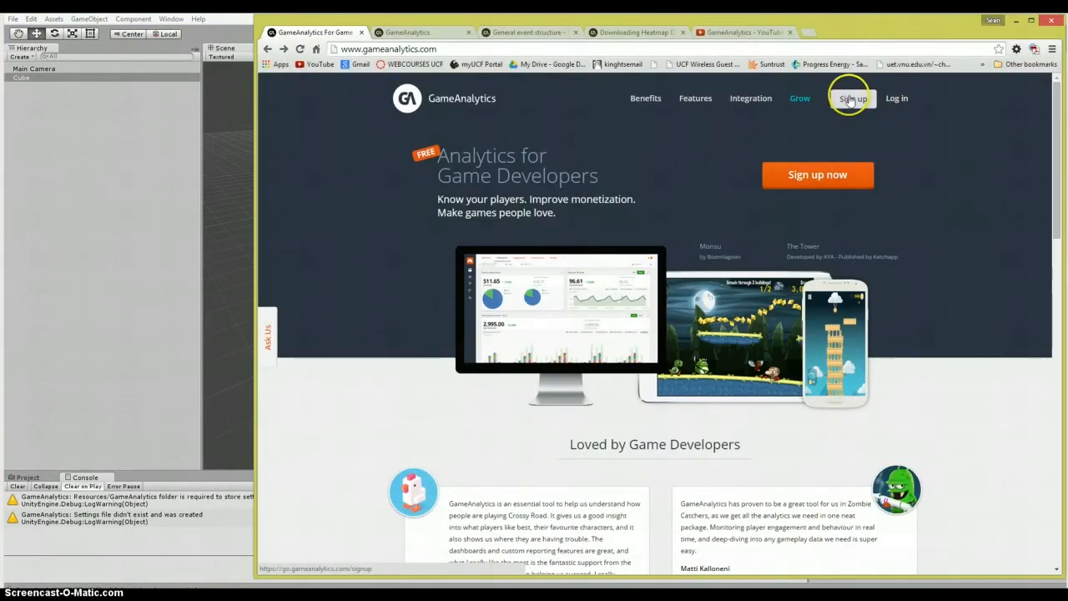
pyautogui.click(852, 98)
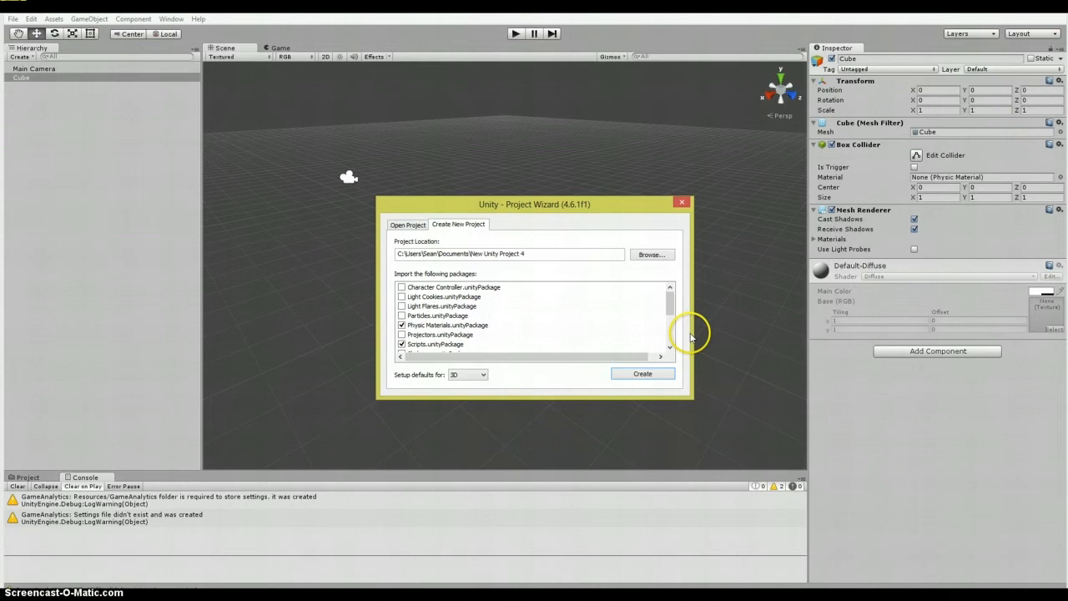
# Create a new 3D project that includes the GameAnalytics Unity Package, discard the untitled scene's changes, and dismiss the welcome window
pyautogui.moveTo(670, 310); pyautogui.dragTo(668, 343)
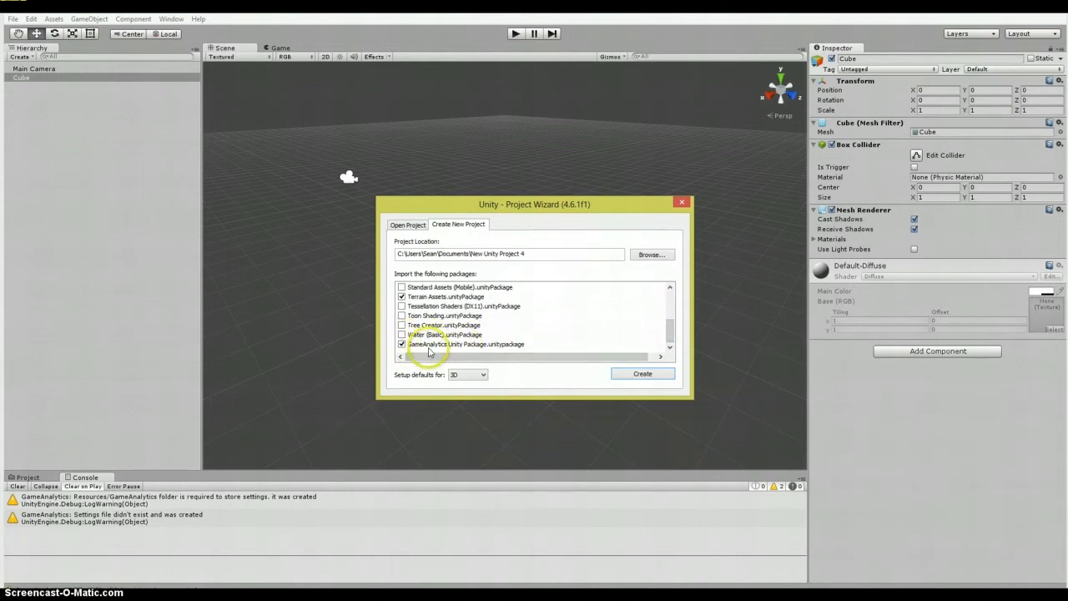
pyautogui.click(618, 381)
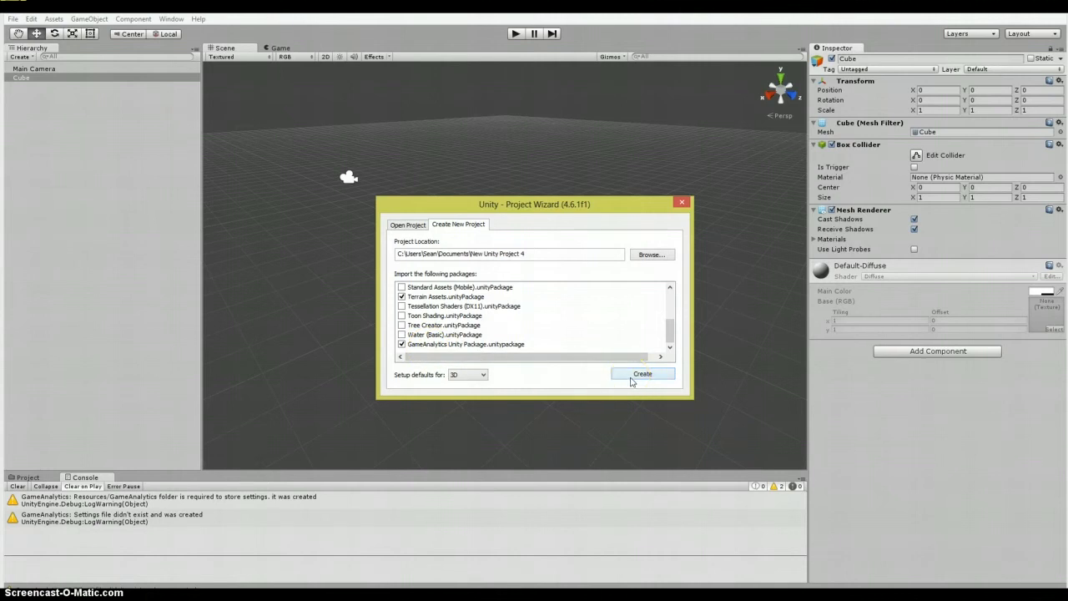
pyautogui.click(632, 378)
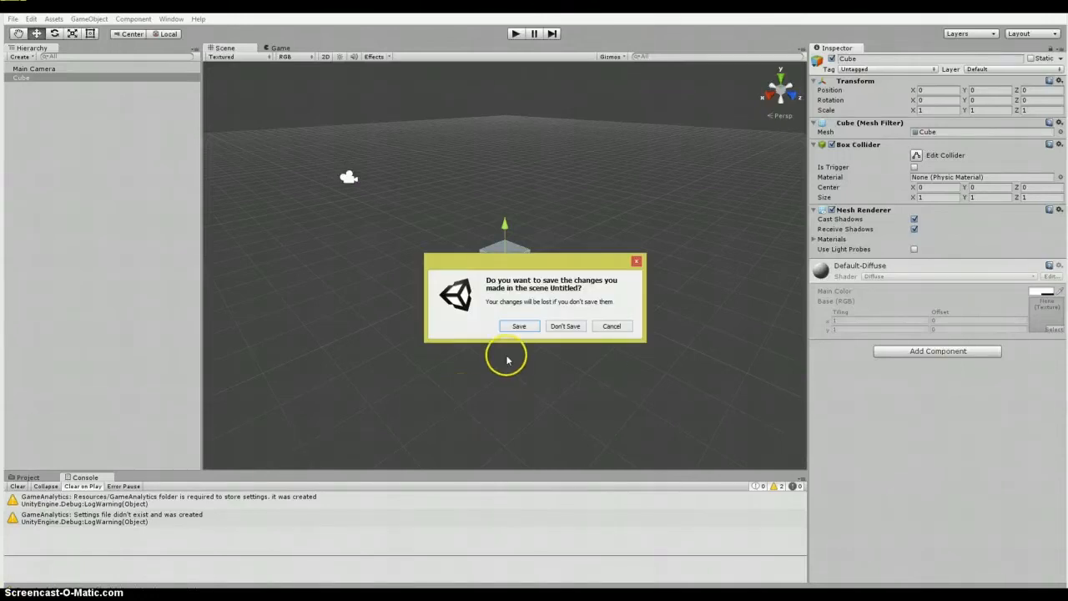
pyautogui.click(562, 326)
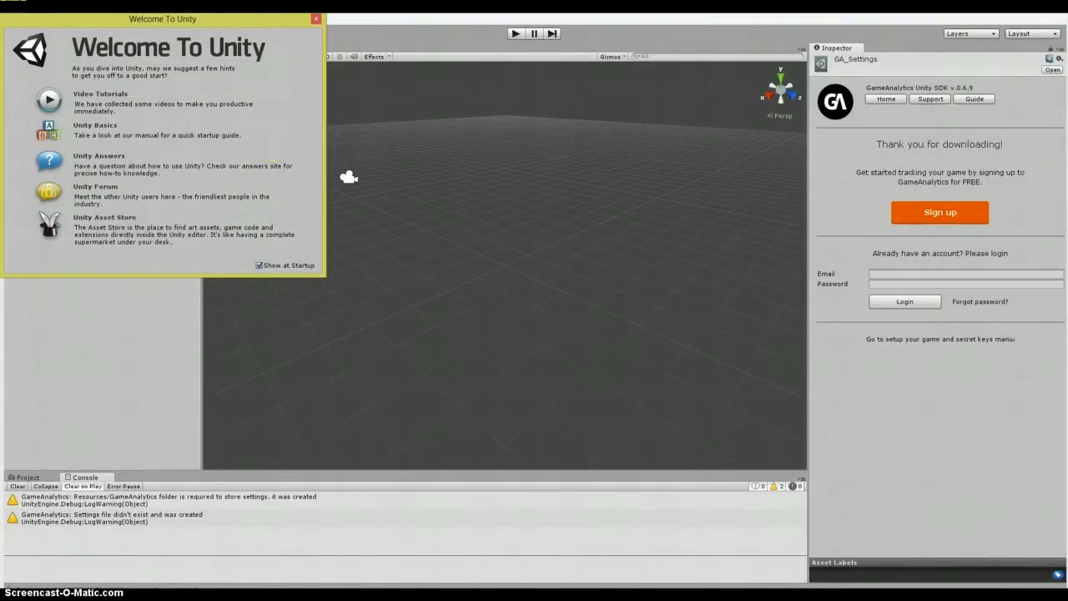
pyautogui.click(315, 20)
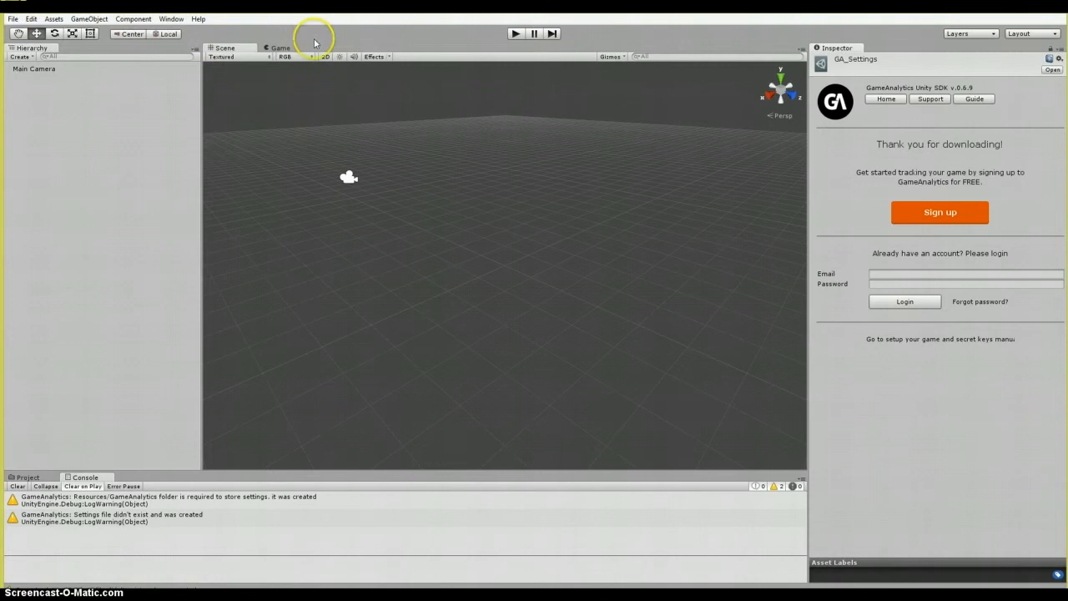
# Examine the game key and secret key fields for the brutal boodle game in GA_Settings
pyautogui.click(933, 218)
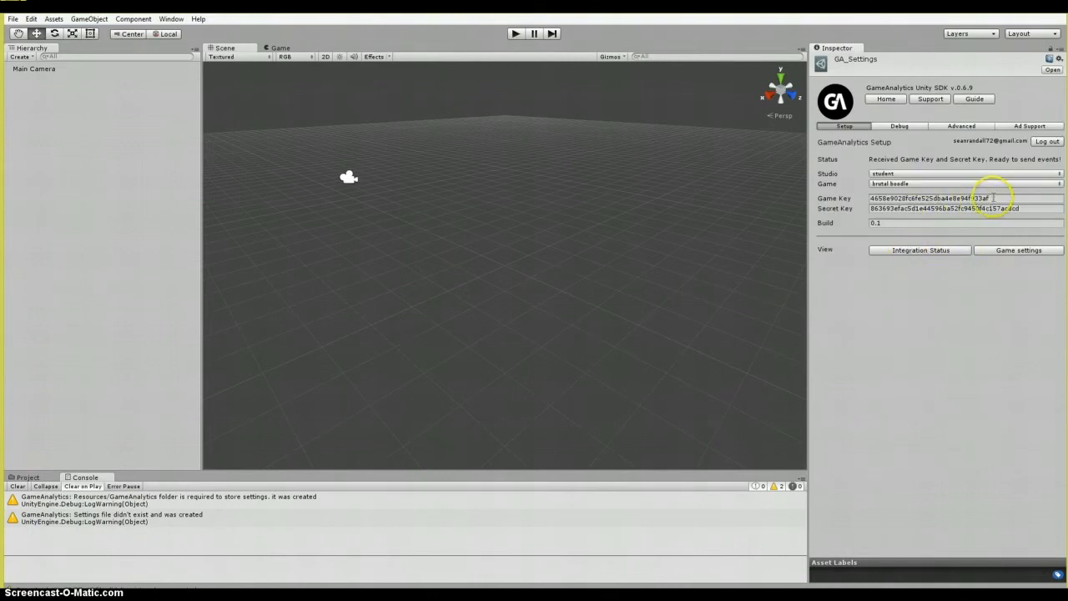
pyautogui.moveTo(993, 197); pyautogui.dragTo(865, 196)
pyautogui.moveTo(1019, 208); pyautogui.dragTo(867, 210)
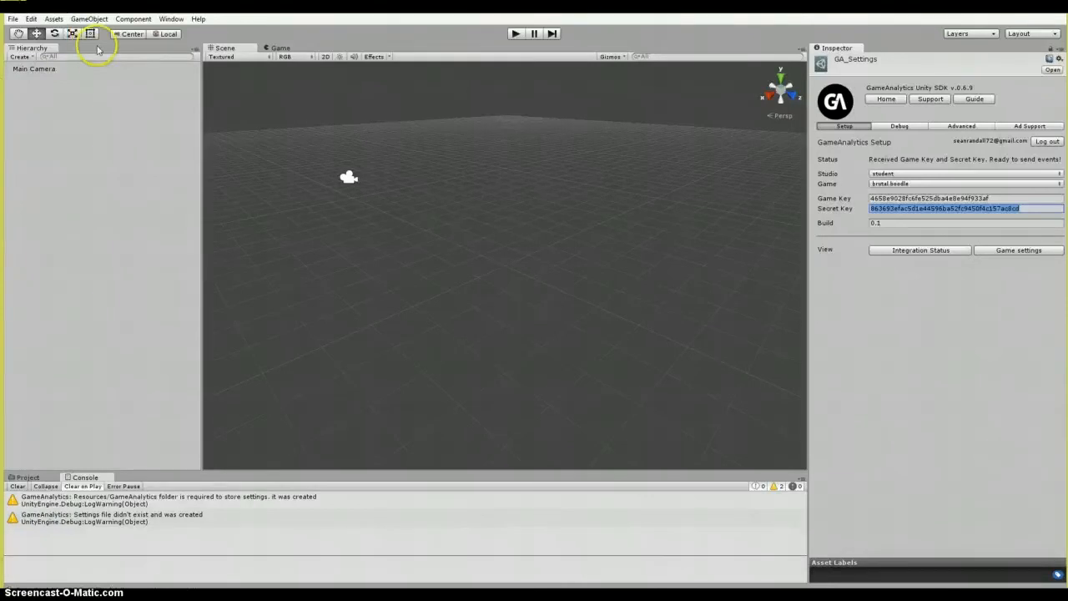
# Add a 3D cube to the scene
pyautogui.click(90, 18)
pyautogui.moveTo(100, 58)
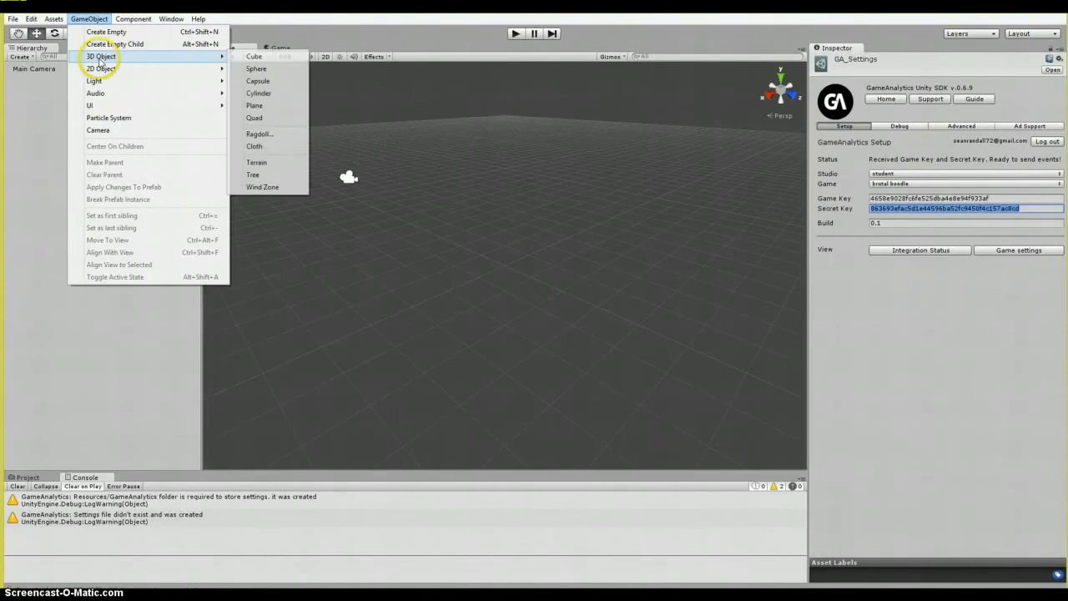
pyautogui.click(272, 62)
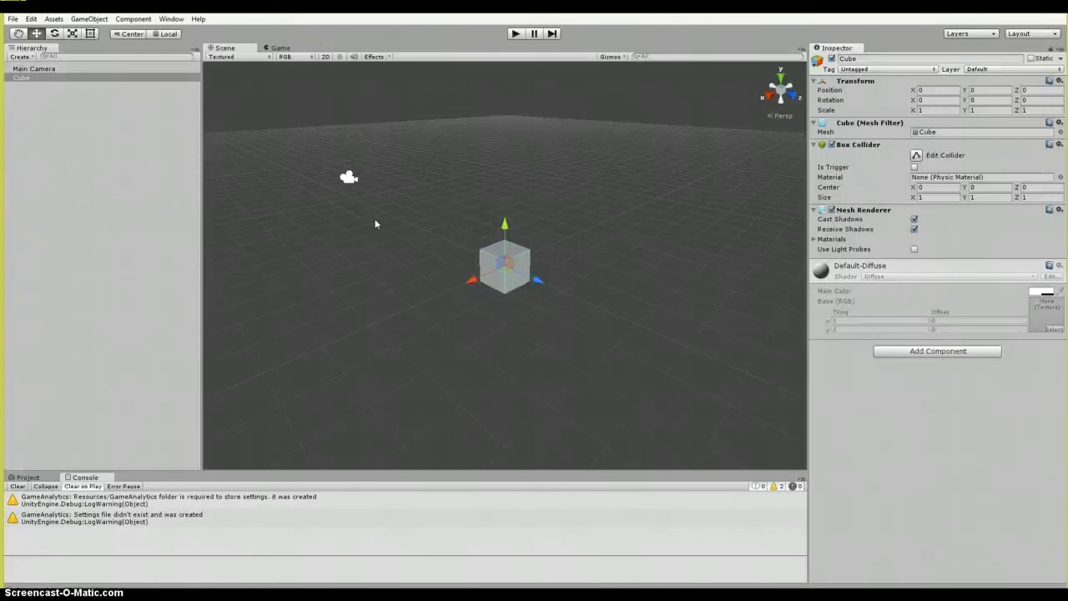
# Create a GA_SystemTracker object in the scene
pyautogui.click(173, 18)
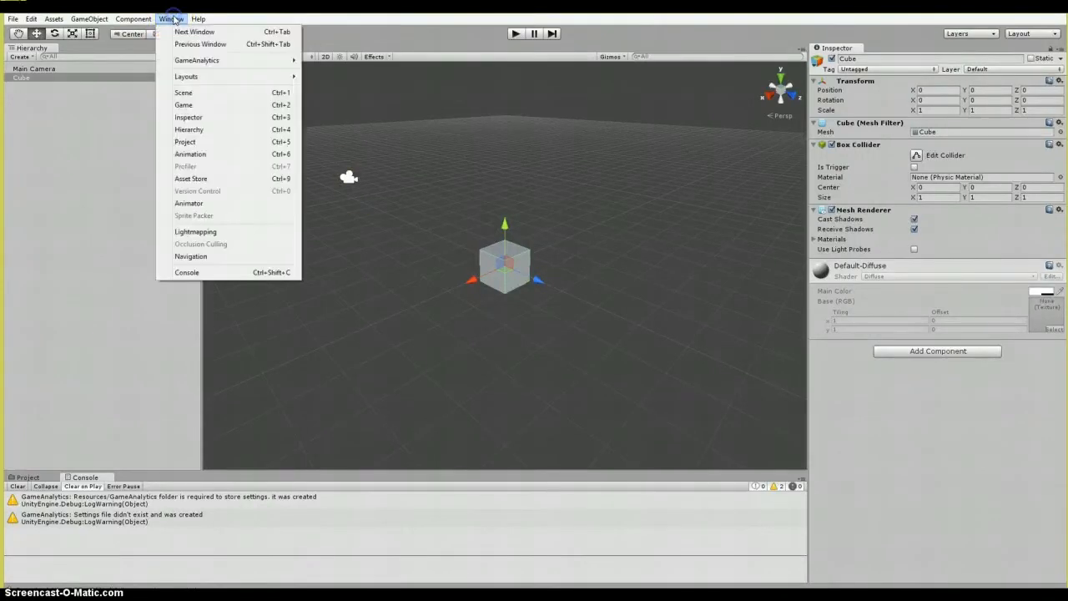
pyautogui.moveTo(180, 66)
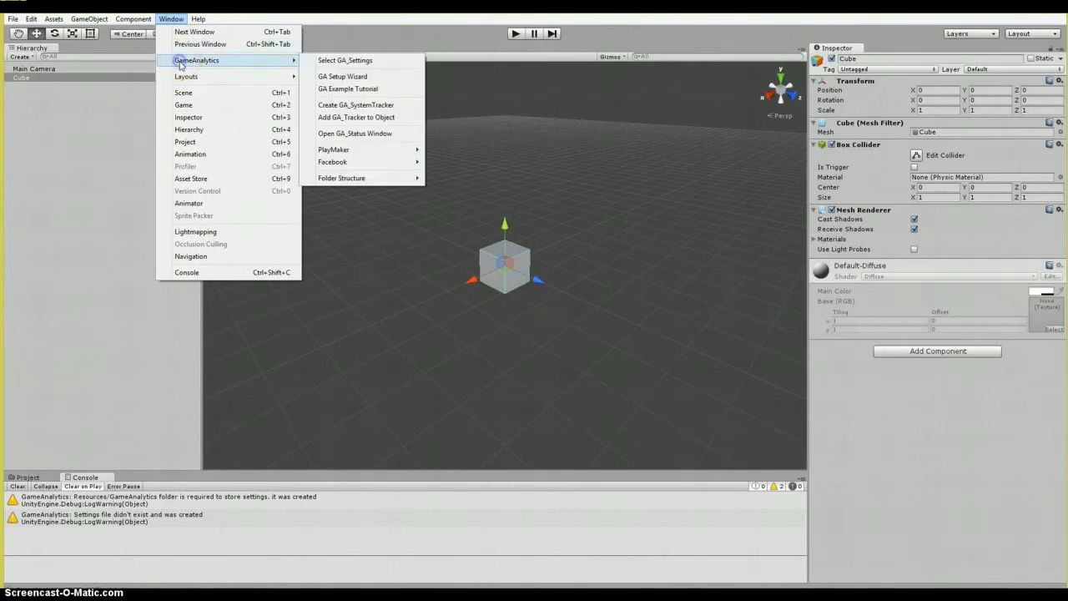
pyautogui.click(359, 105)
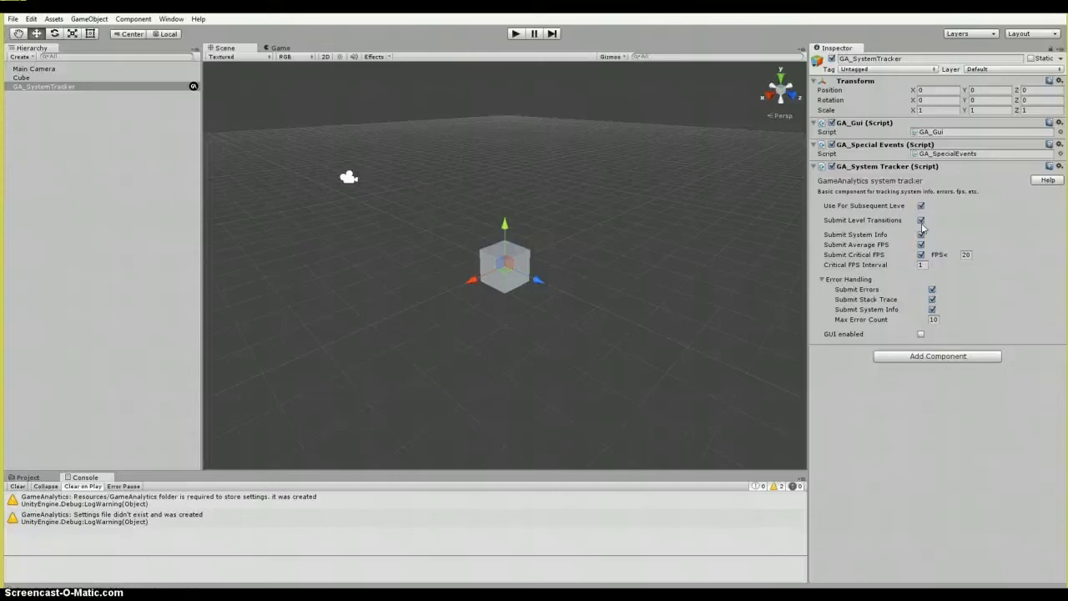
# Review the critical FPS option descriptions and turn off Submit Errors in the system tracker's error handling
pyautogui.moveTo(871, 242)
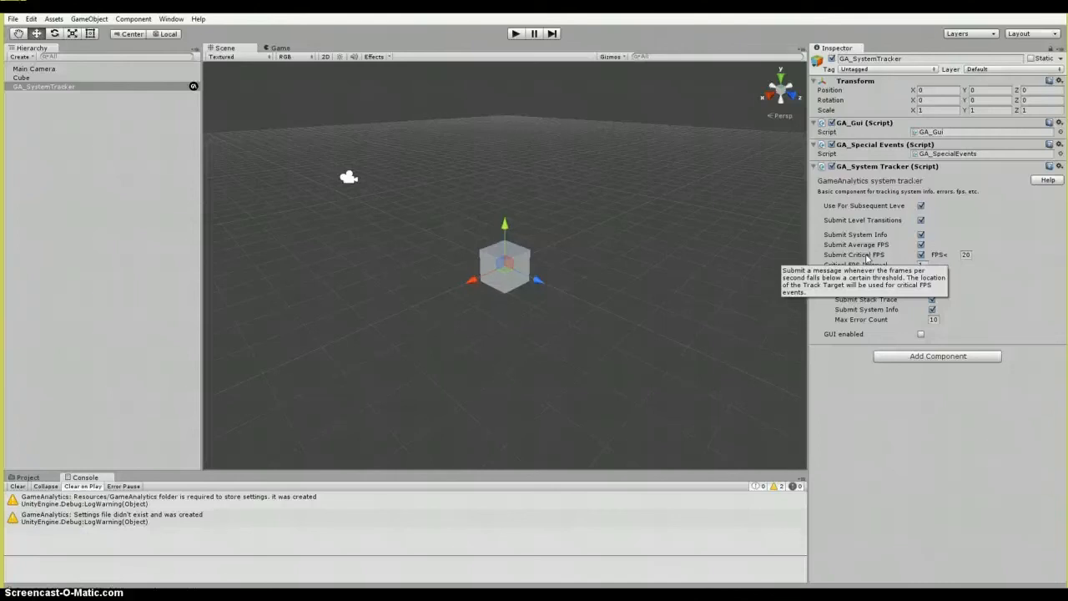
pyautogui.click(1004, 292)
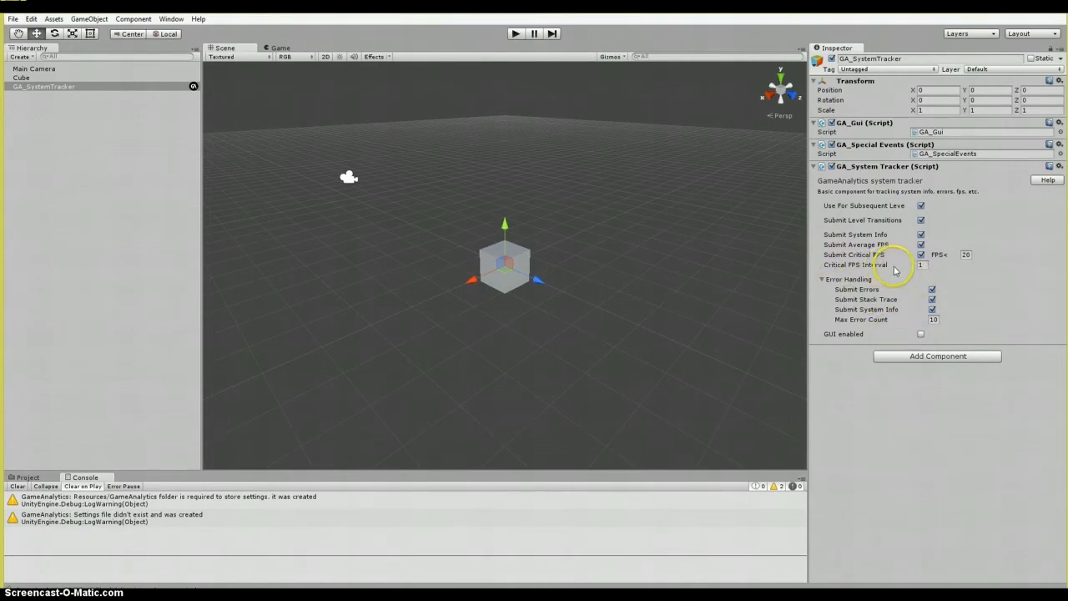
pyautogui.moveTo(893, 270)
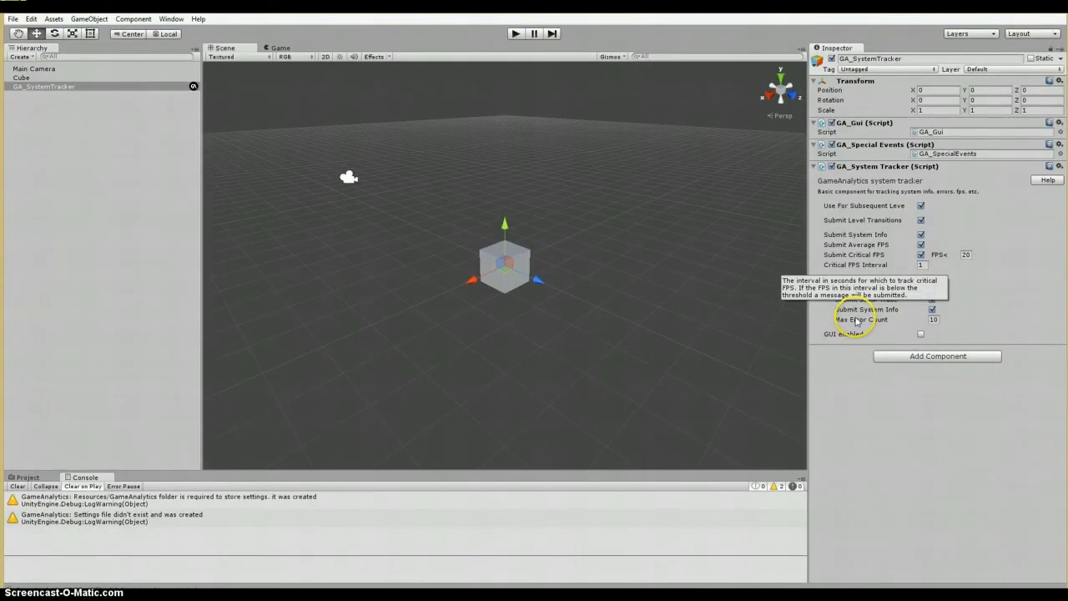
pyautogui.click(977, 291)
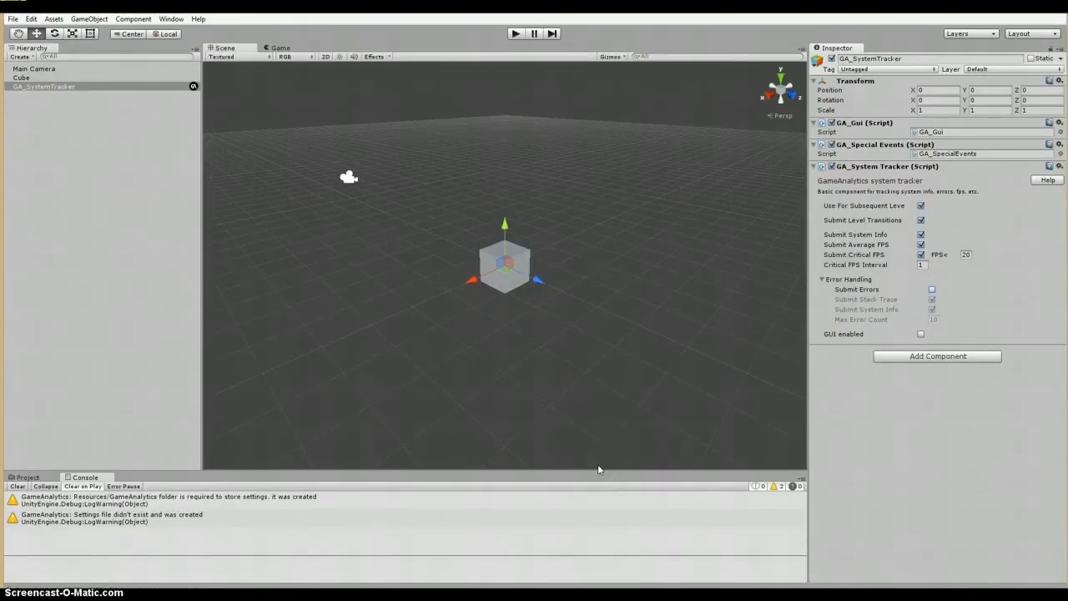
# Add a GA_Tracker to the cube and expand its auto-tracked events
pyautogui.click(18, 77)
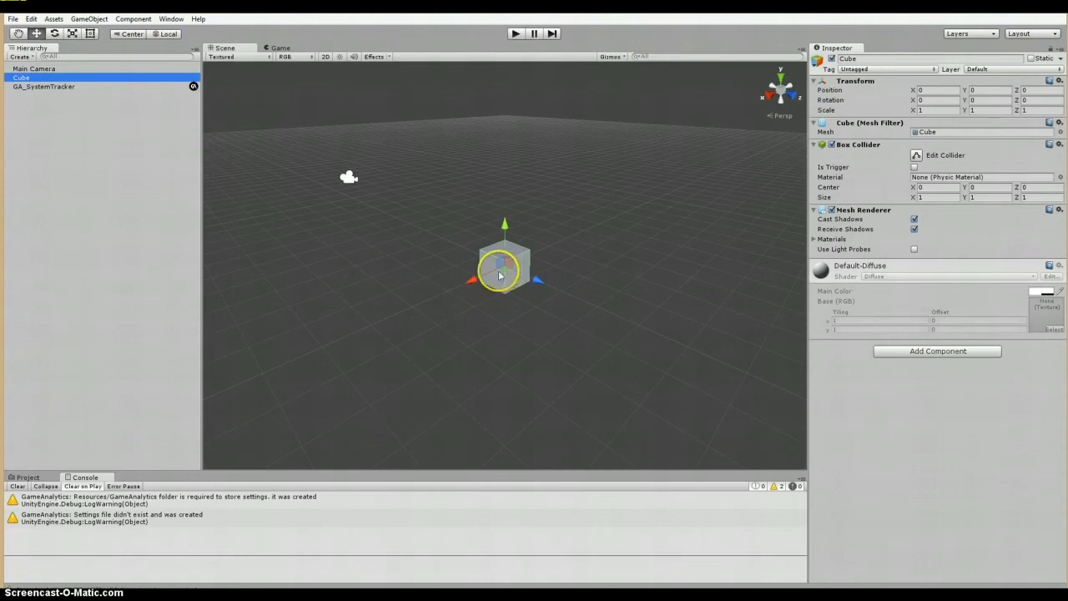
pyautogui.click(169, 20)
pyautogui.click(173, 62)
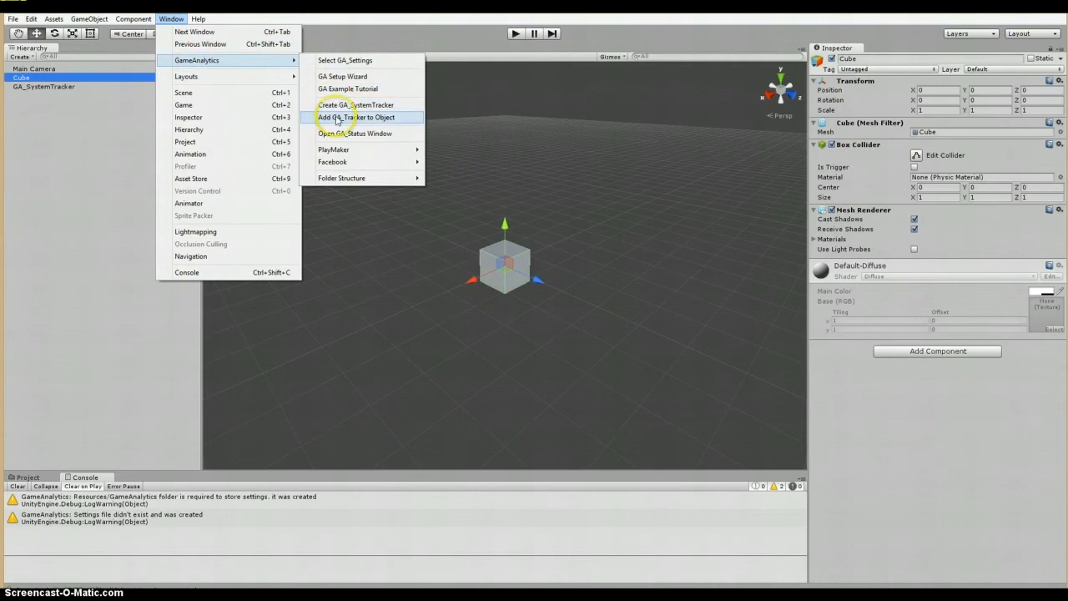
pyautogui.click(337, 118)
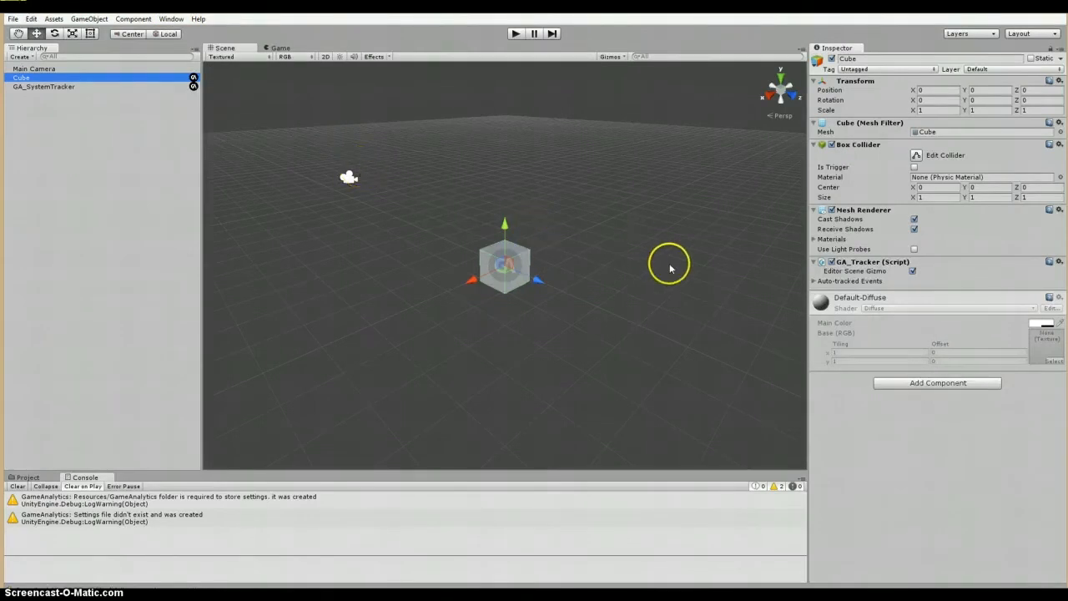
pyautogui.click(822, 279)
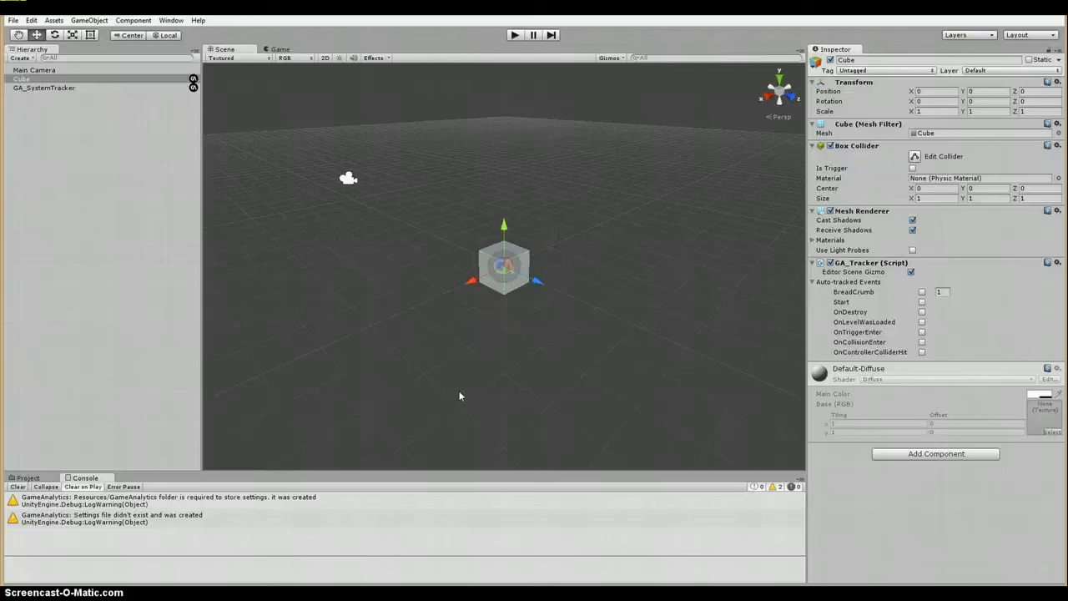
# Switch to Notepad and examine the sample GA.newEvent call for a design event
pyautogui.click(293, 446)
pyautogui.click(276, 597)
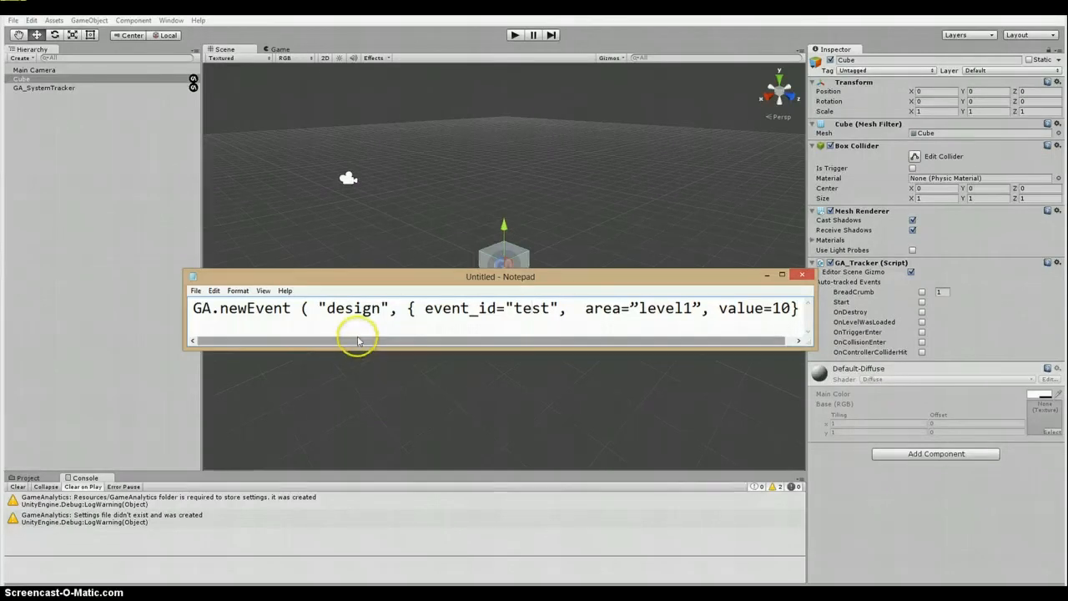
pyautogui.moveTo(349, 282); pyautogui.dragTo(350, 278)
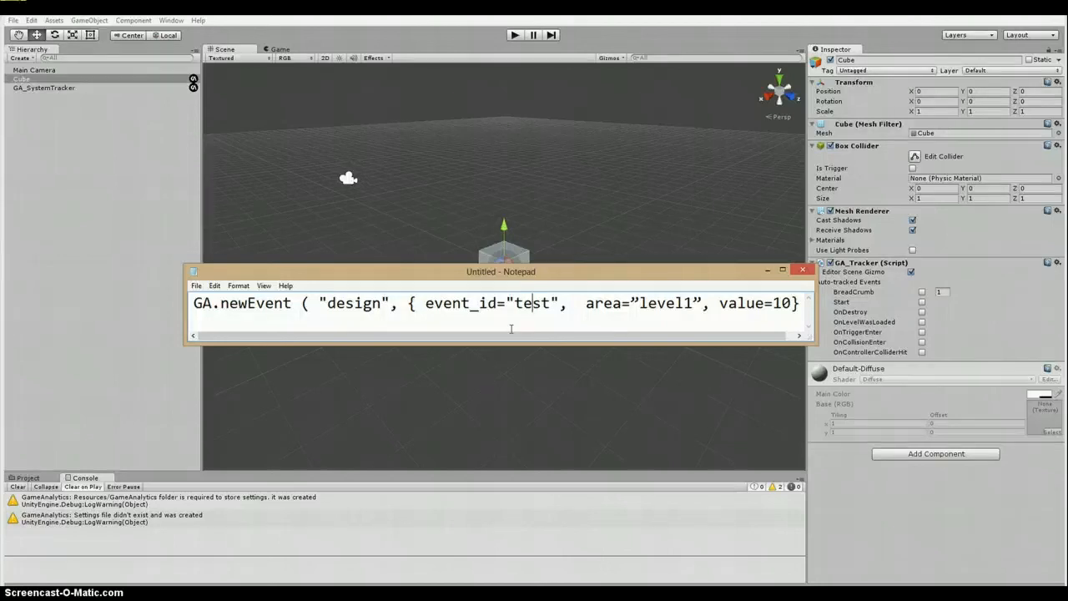
pyautogui.click(479, 322)
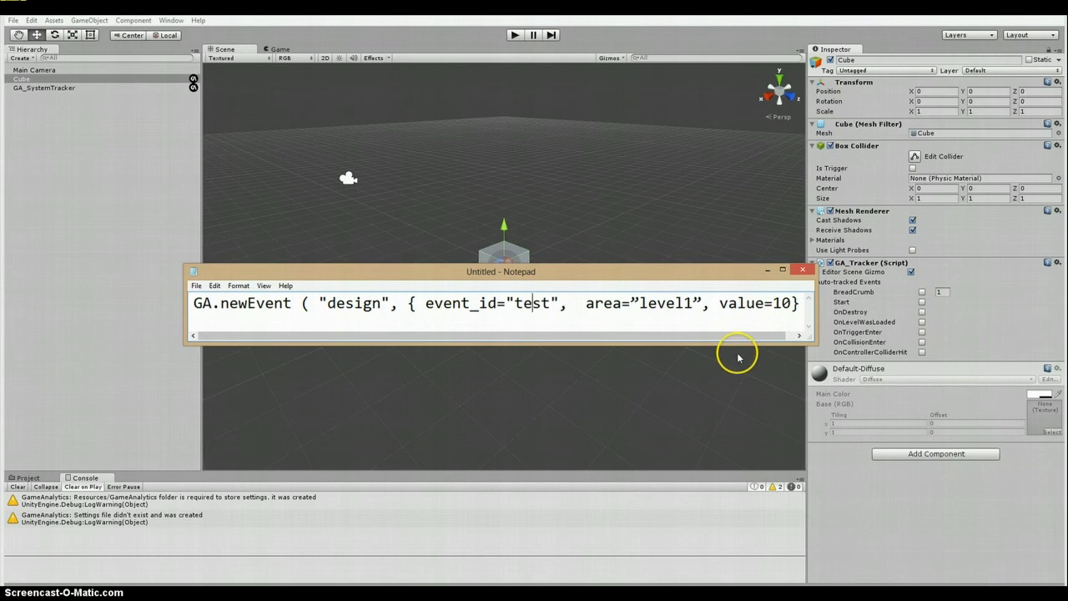
# Close the untitled Notepad document without saving it
pyautogui.click(802, 270)
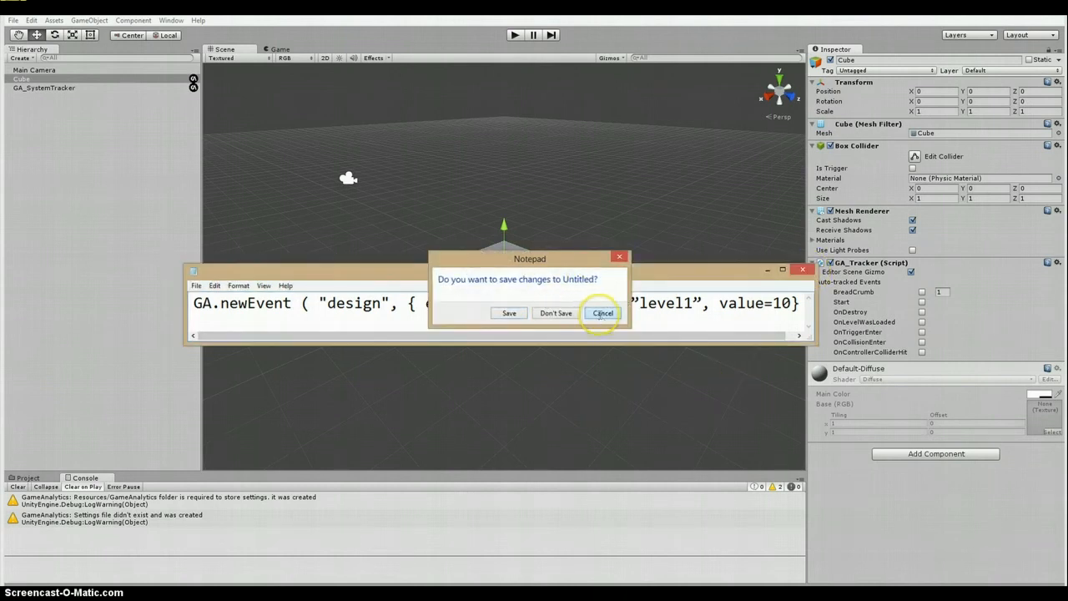
pyautogui.click(601, 314)
pyautogui.click(806, 271)
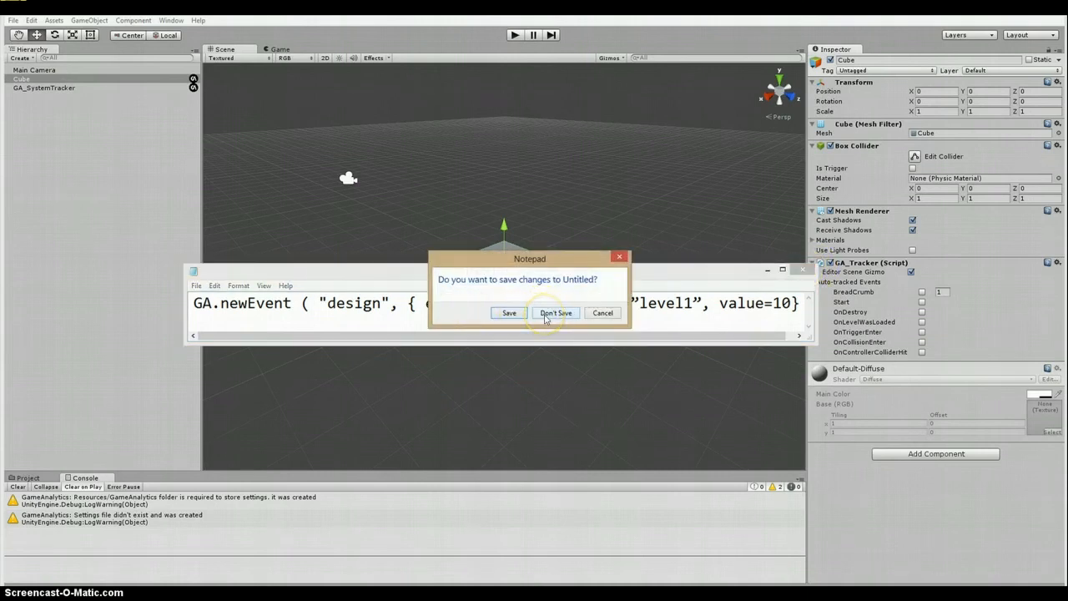
pyautogui.click(545, 315)
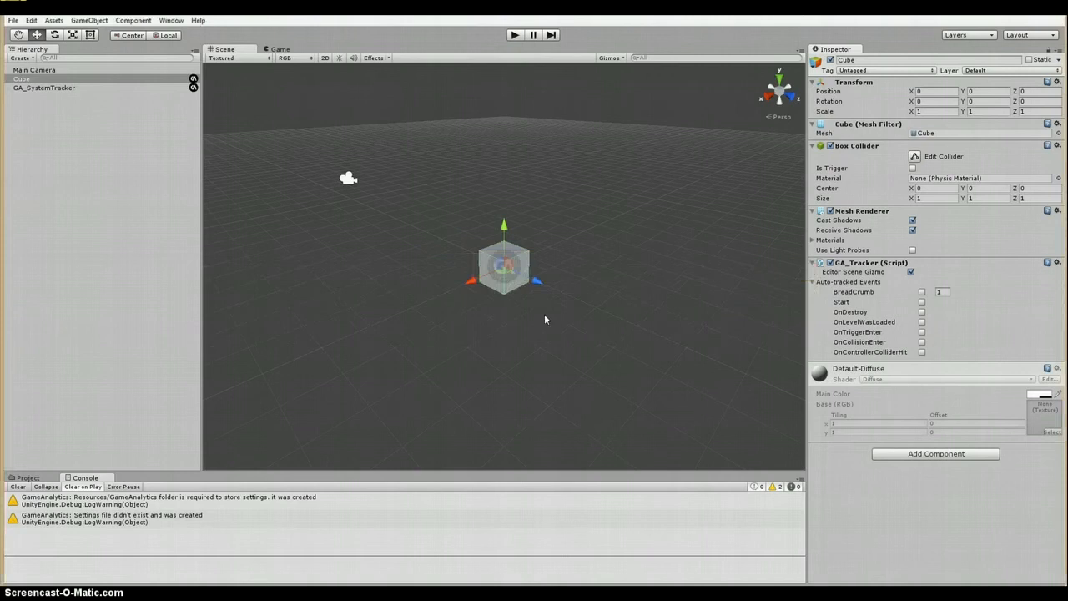
# Switch to the browser and open the Demo game from the GameAnalytics home page
pyautogui.click(483, 353)
pyautogui.click(288, 597)
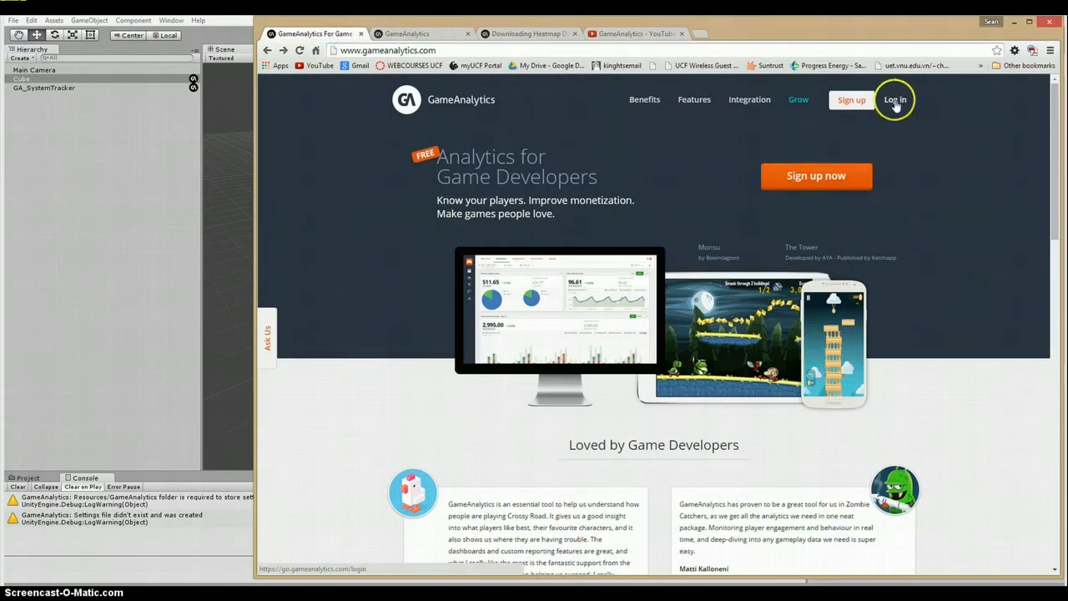
pyautogui.click(433, 34)
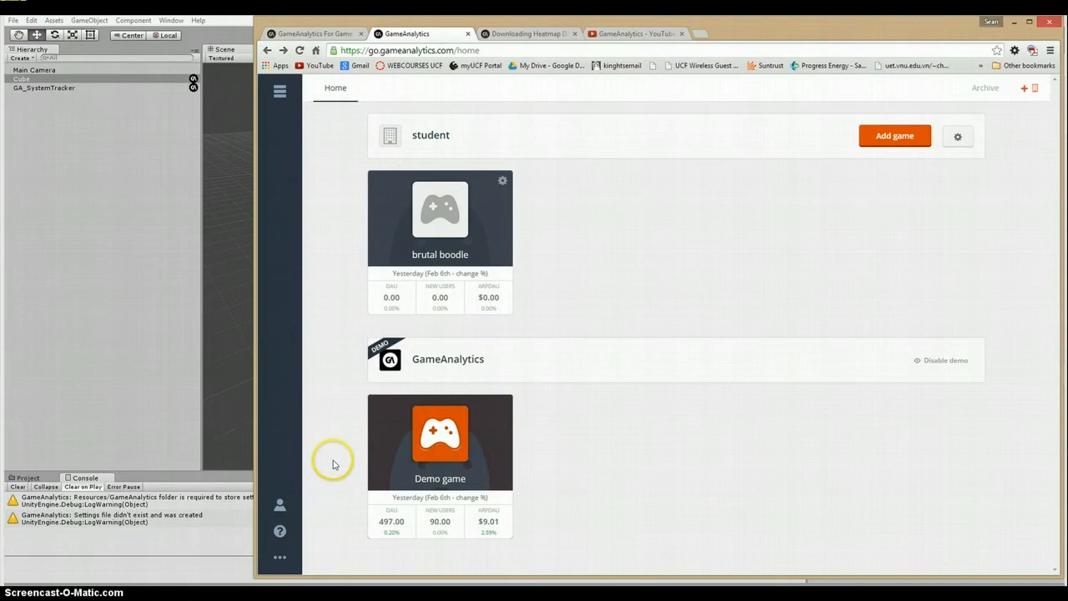
pyautogui.click(453, 451)
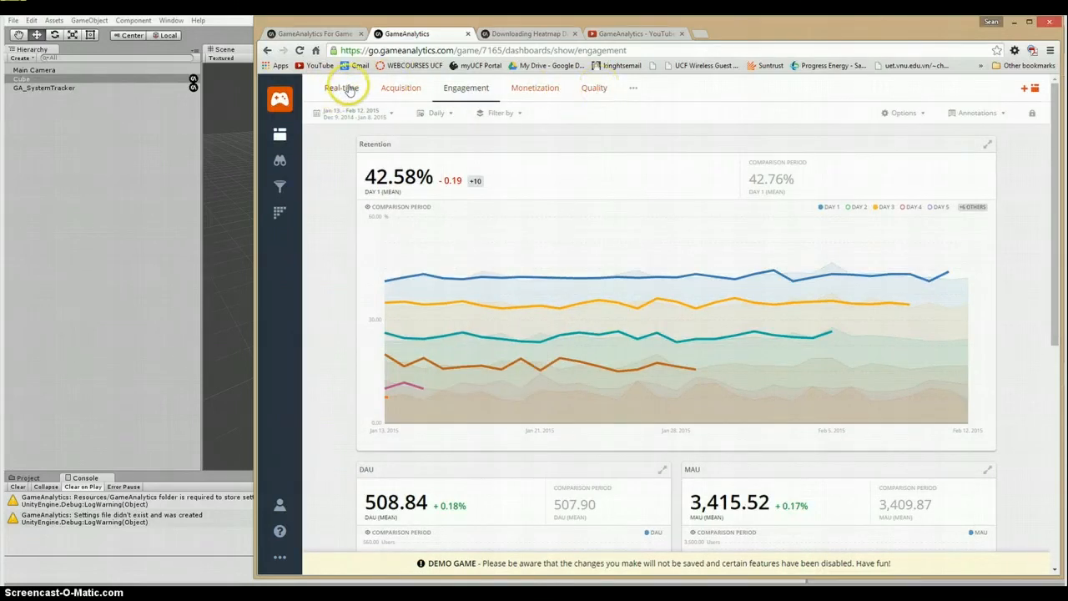
# View the demo game's Real-time, Acquisition, Monetization and Engagement dashboards
pyautogui.click(347, 88)
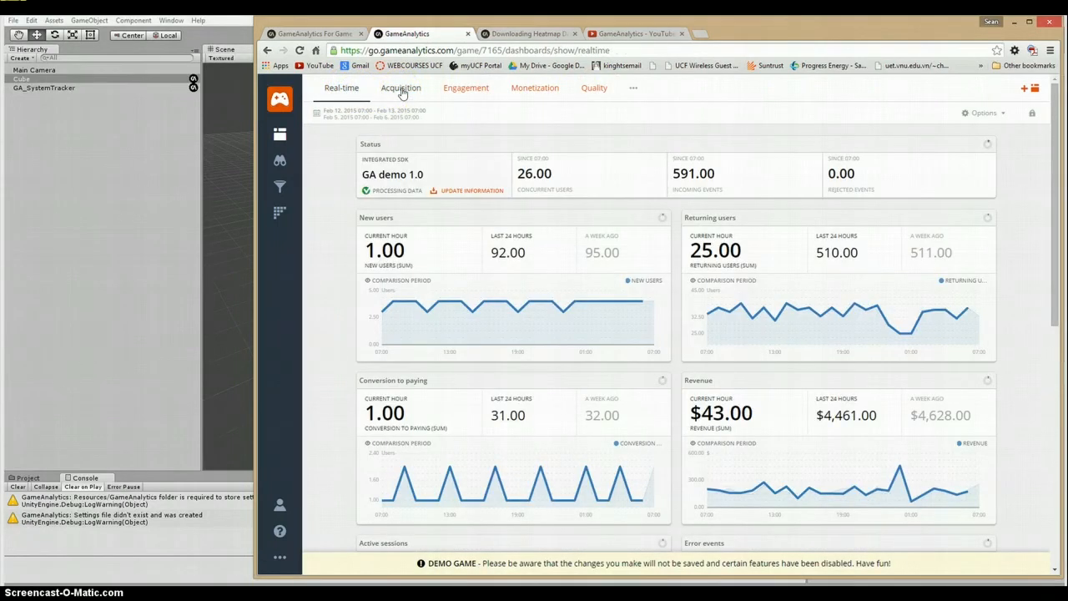
pyautogui.click(402, 88)
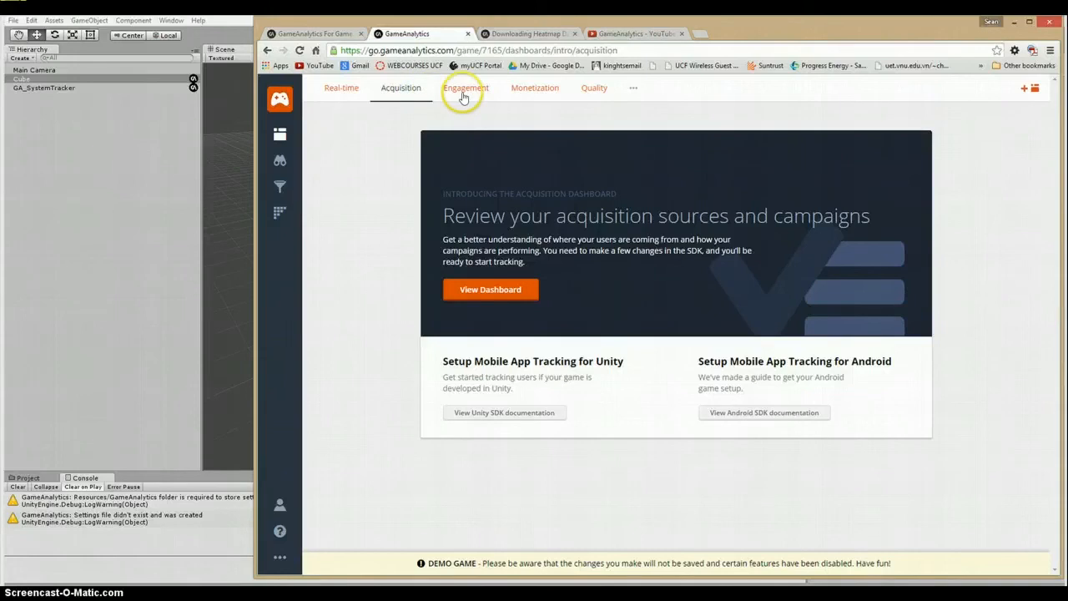
pyautogui.click(538, 92)
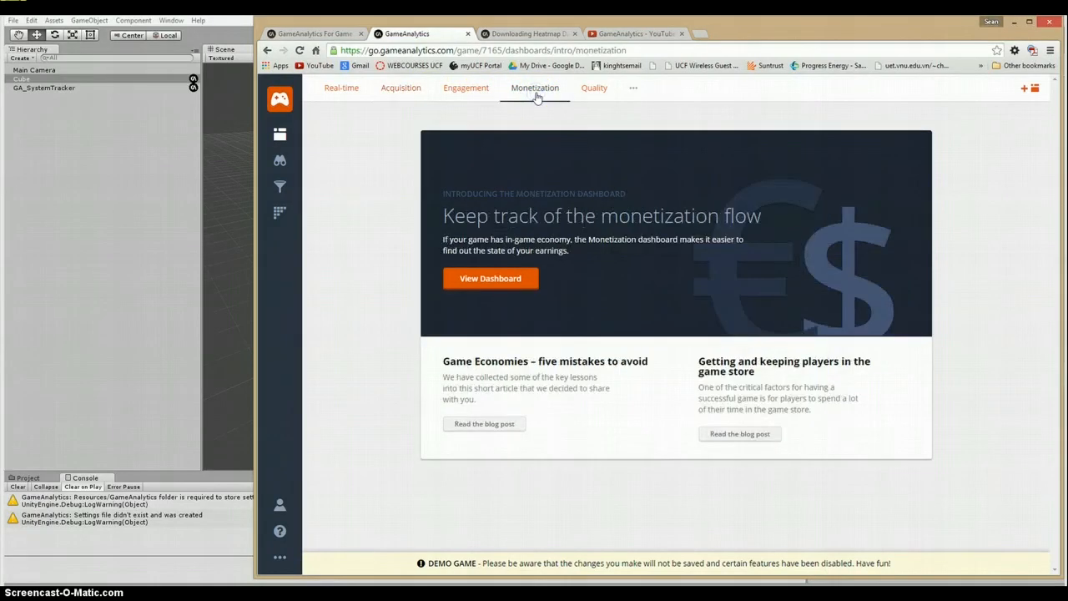
pyautogui.click(479, 92)
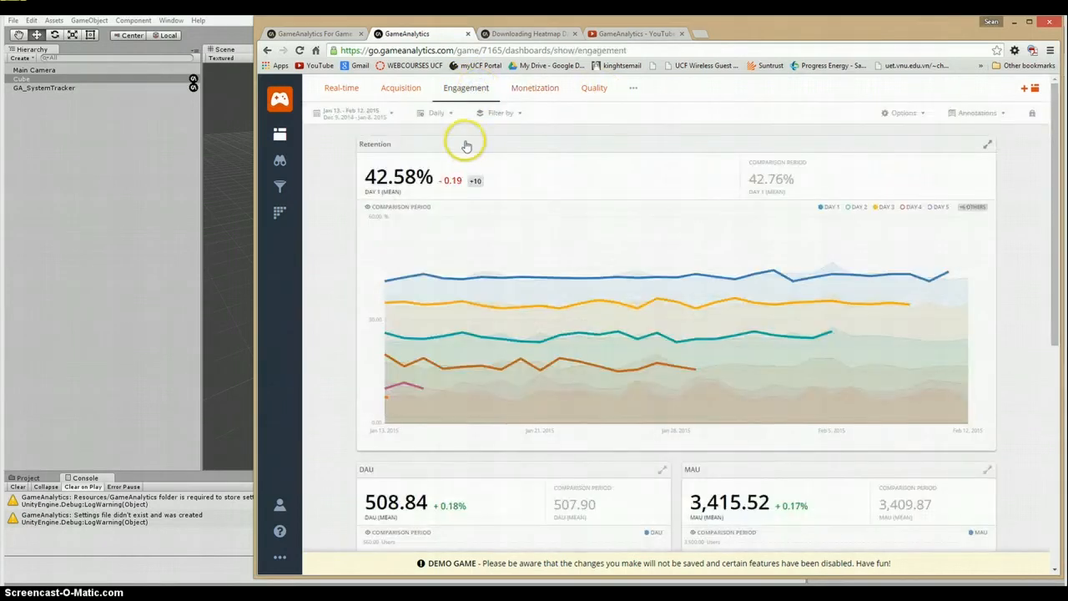
# Examine the Engagement dashboard's retention, DAU, MAU, sessions per user and session length charts
pyautogui.moveTo(521, 334)
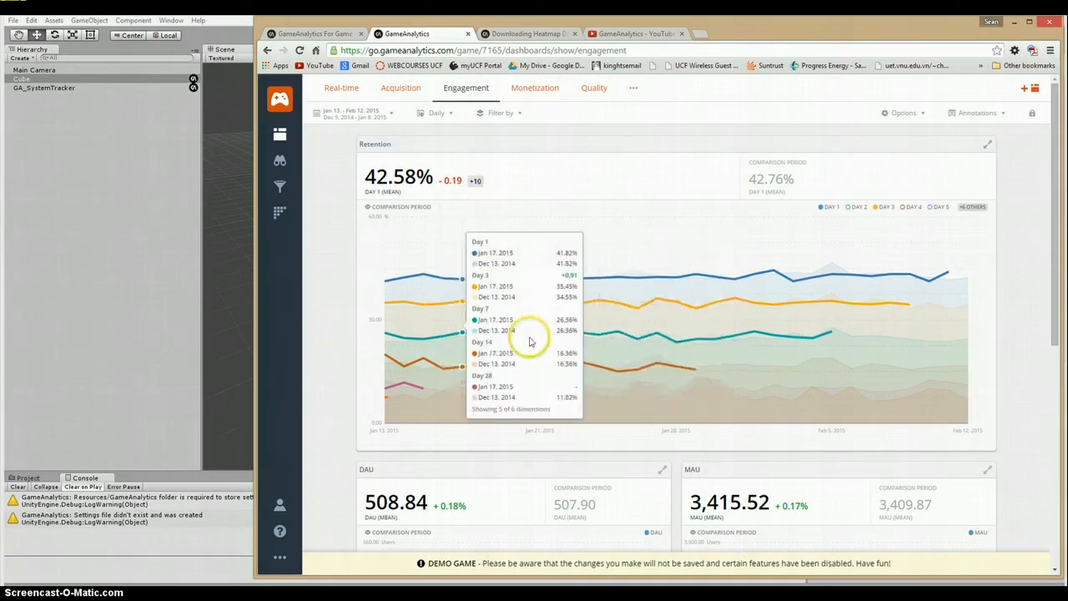
pyautogui.scroll(-3, 529, 342)
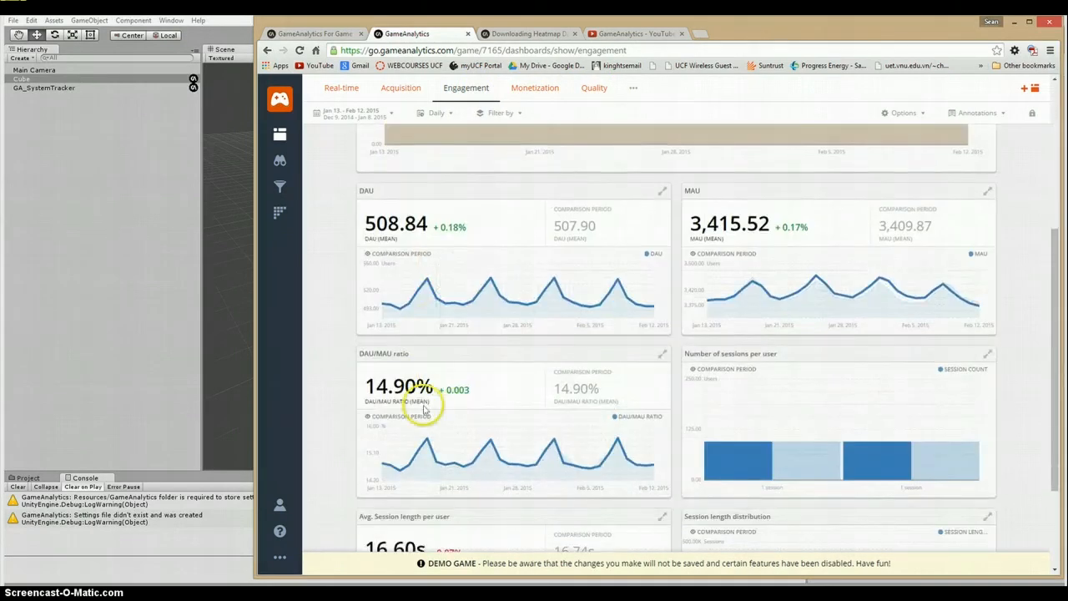
pyautogui.scroll(-2, 760, 392)
pyautogui.moveTo(764, 334)
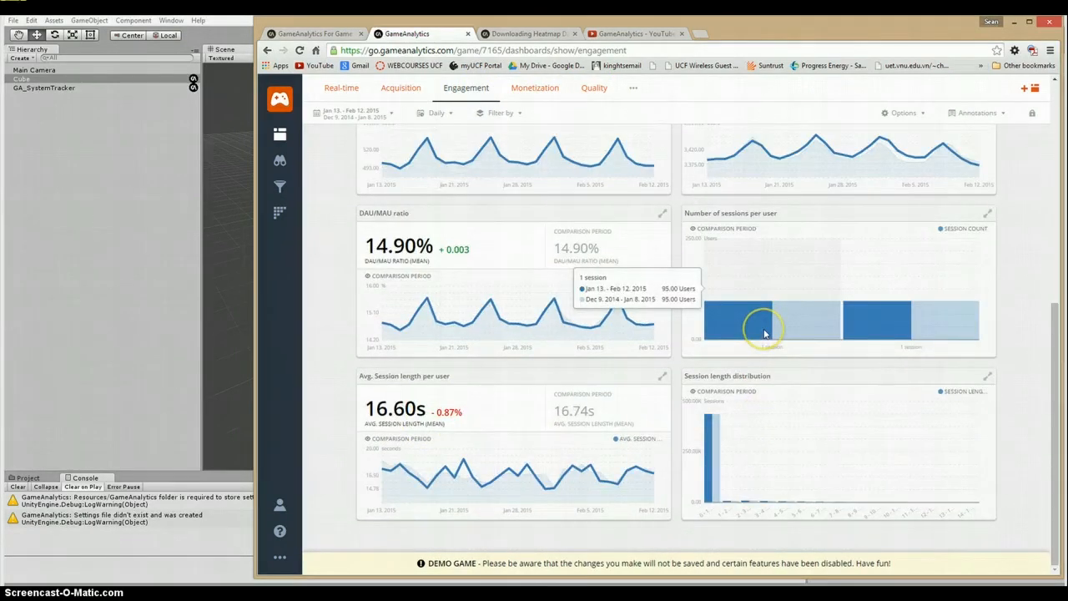
pyautogui.moveTo(771, 411)
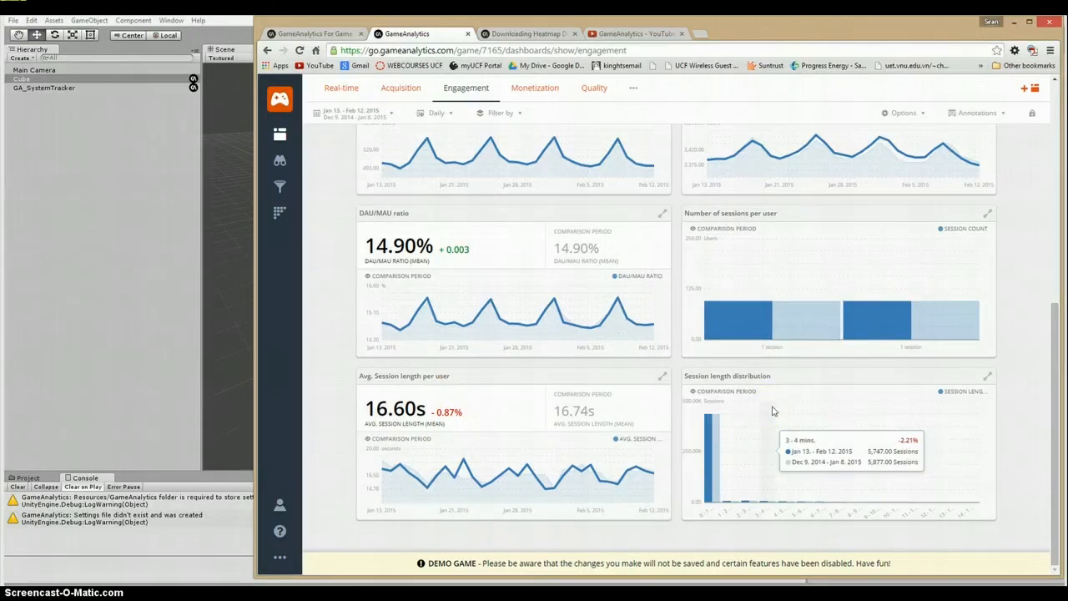
pyautogui.scroll(2, 771, 411)
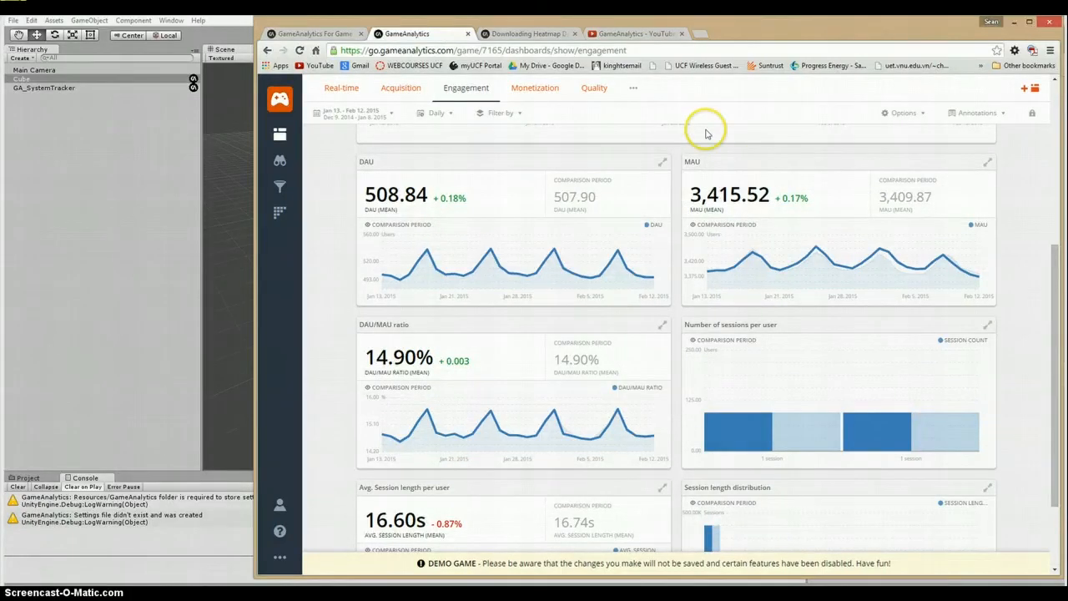
# Open the Quality dashboard and examine the error events, the users affected by them and the error report
pyautogui.click(592, 90)
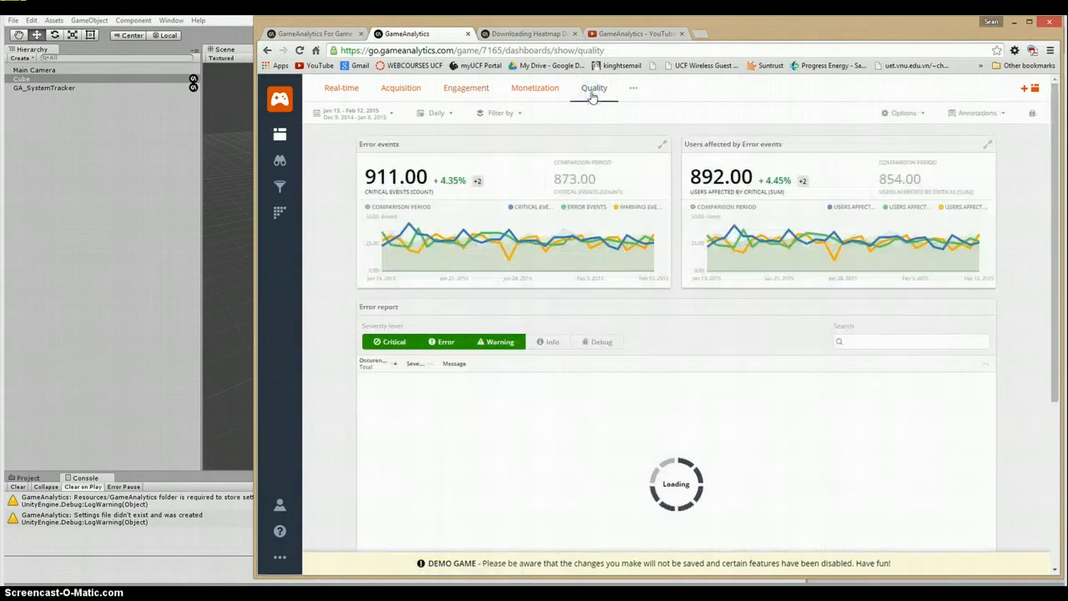
pyautogui.moveTo(543, 217)
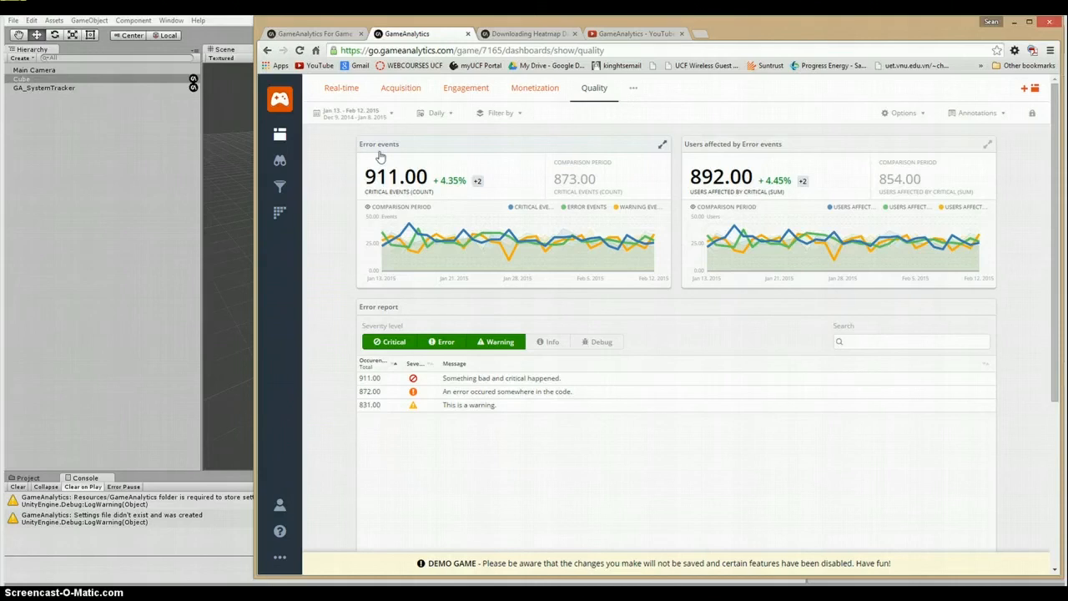
pyautogui.click(758, 146)
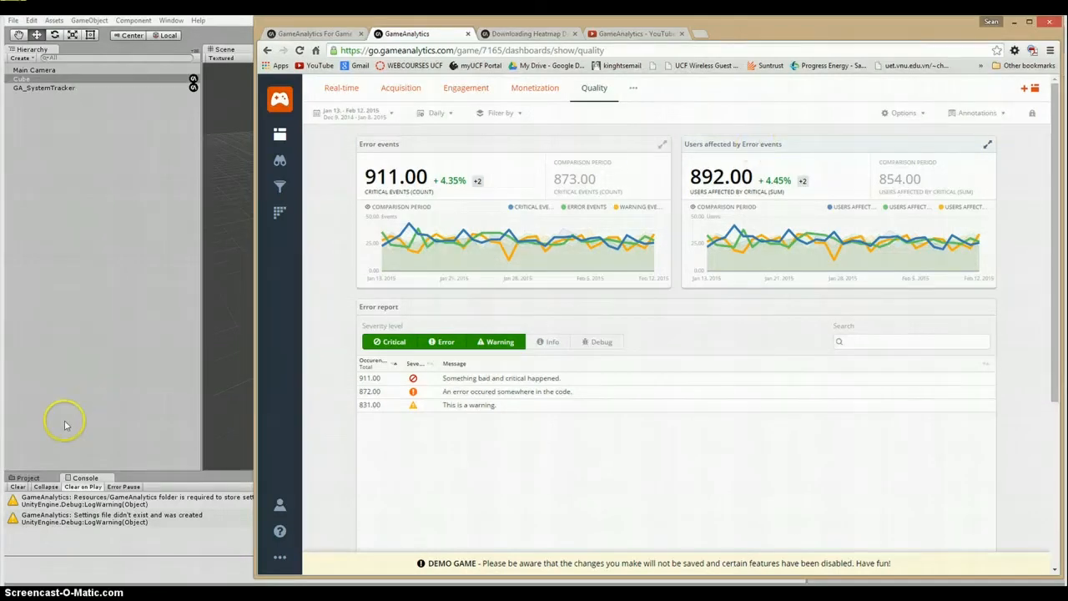
# Minimize the Notepad window with the data API URL and switch to the browser window showing the GameAnalytics YouTube channel
pyautogui.click(157, 479)
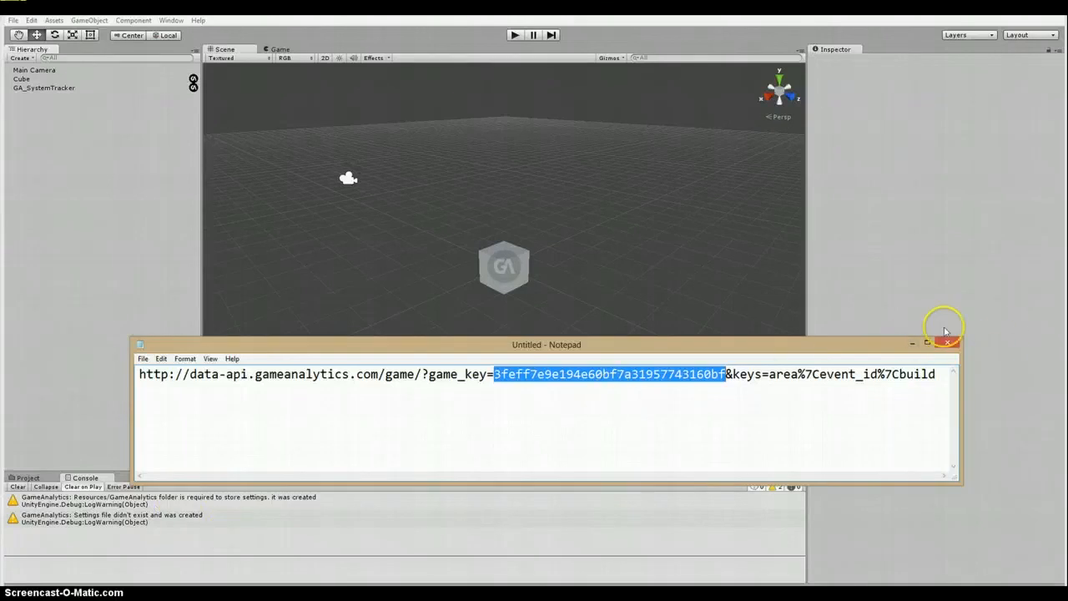
pyautogui.click(911, 342)
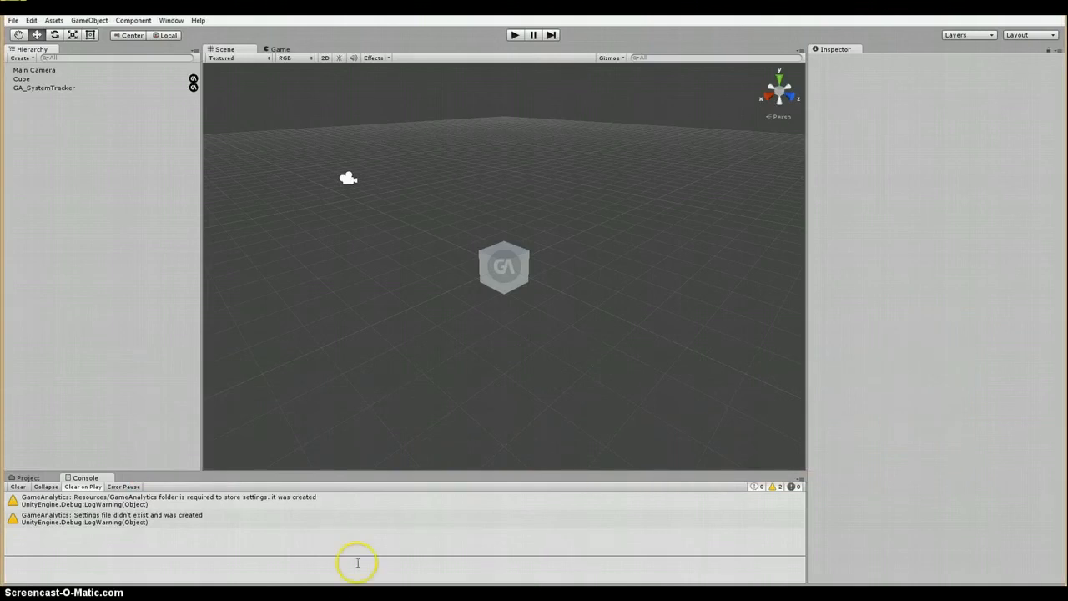
pyautogui.click(242, 599)
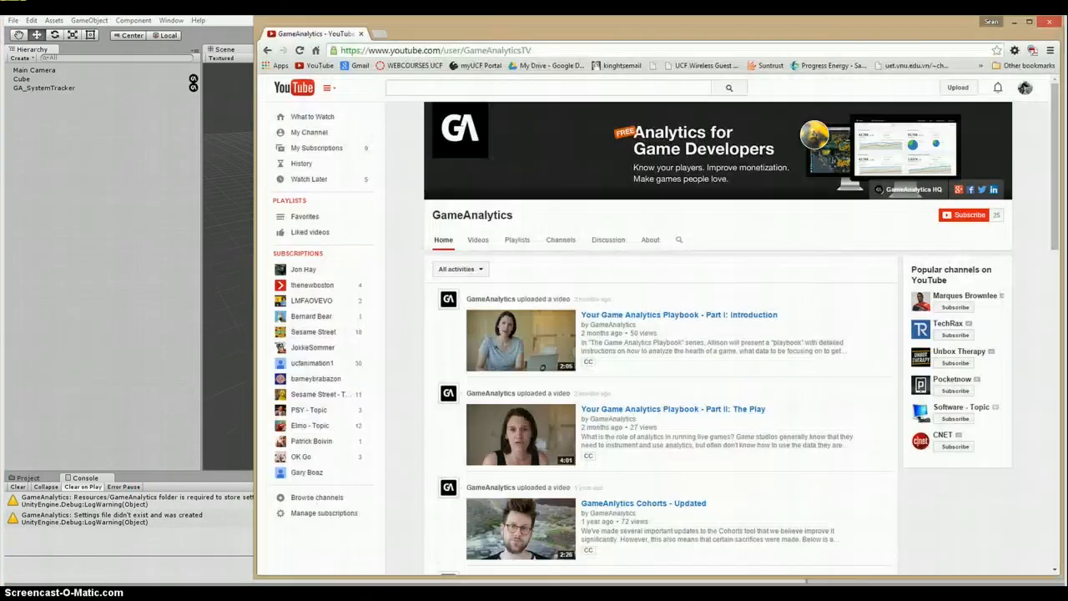
pyautogui.moveTo(854, 28); pyautogui.dragTo(753, 31)
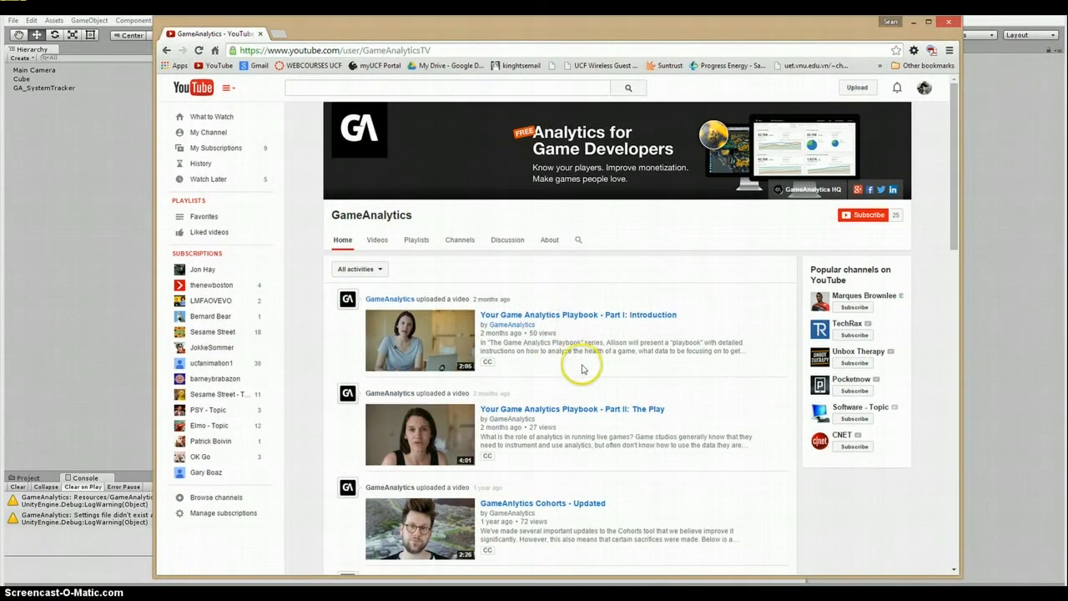
# Look through the GameAnalytics YouTube channel's activity feed for videos on analytics, SDKs and Unity setup
pyautogui.scroll(-1, 584, 367)
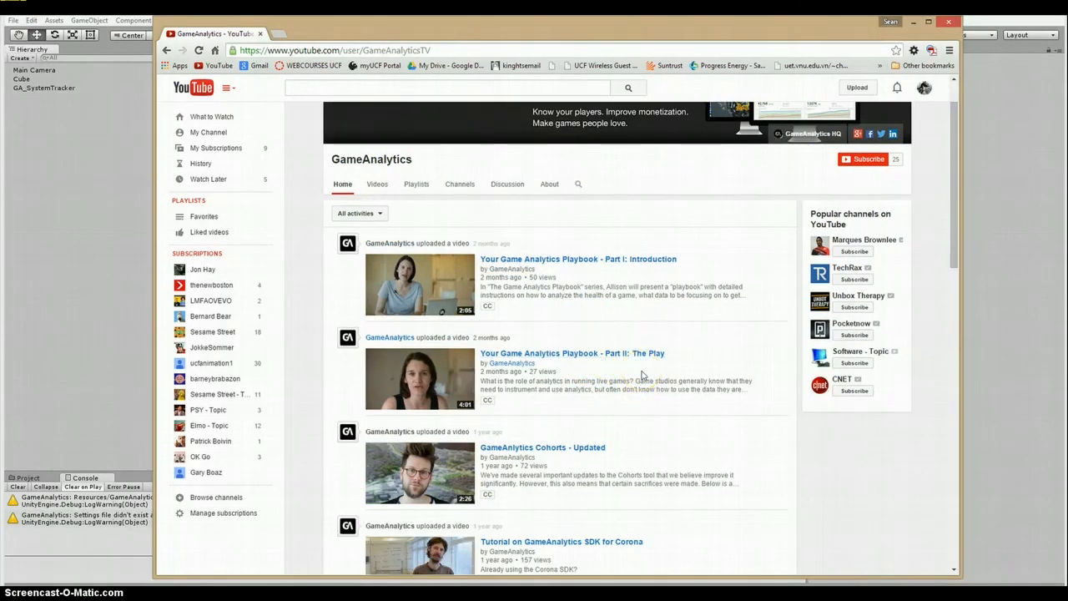
pyautogui.scroll(-3, 640, 375)
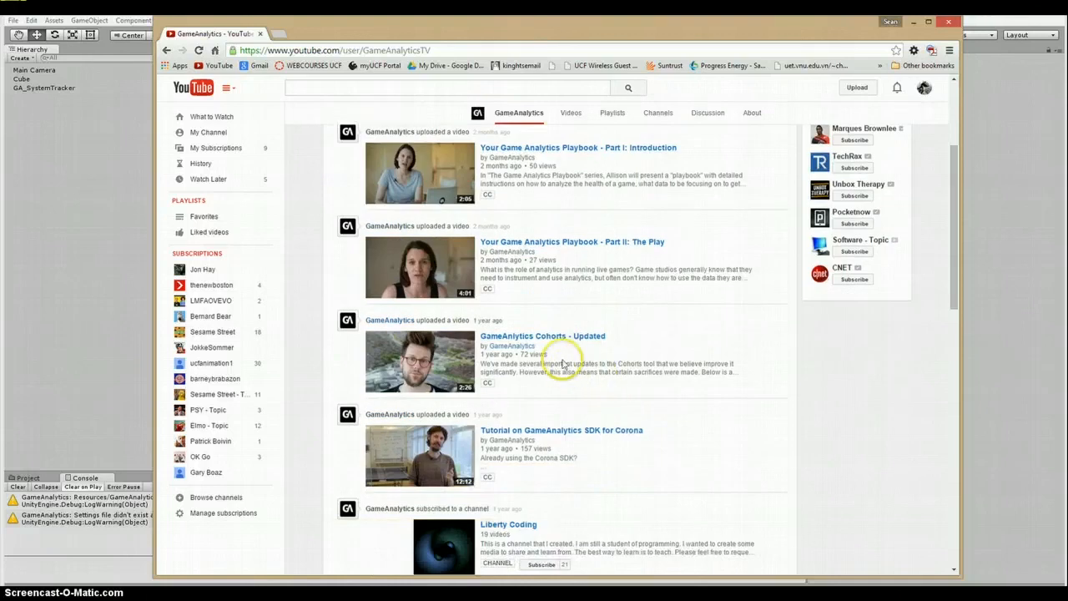
pyautogui.scroll(-4, 564, 395)
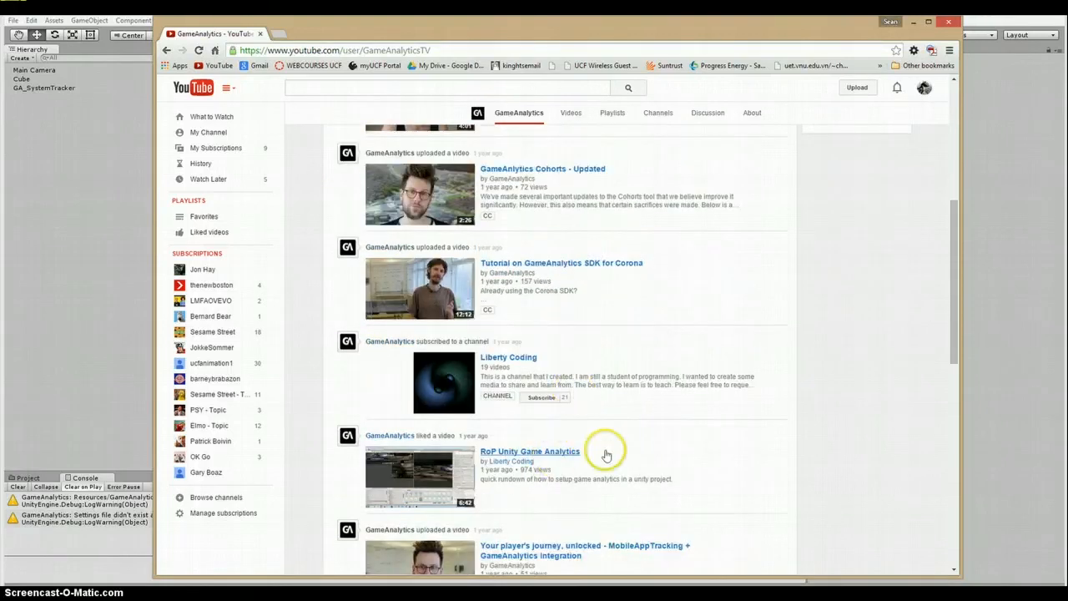
pyautogui.scroll(-3, 625, 455)
pyautogui.scroll(-1, 639, 453)
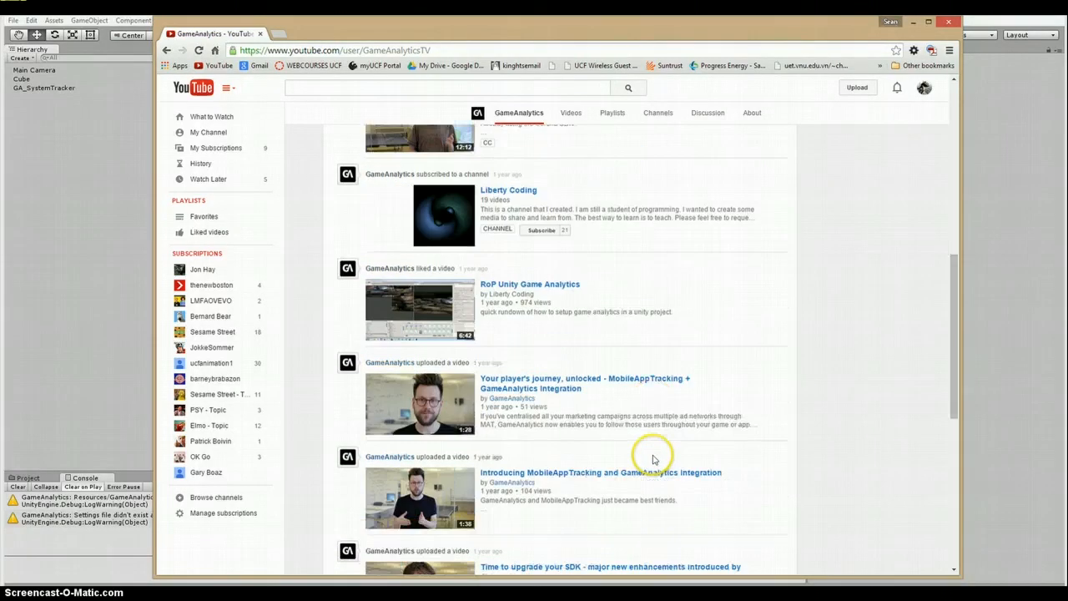
pyautogui.scroll(-9, 622, 425)
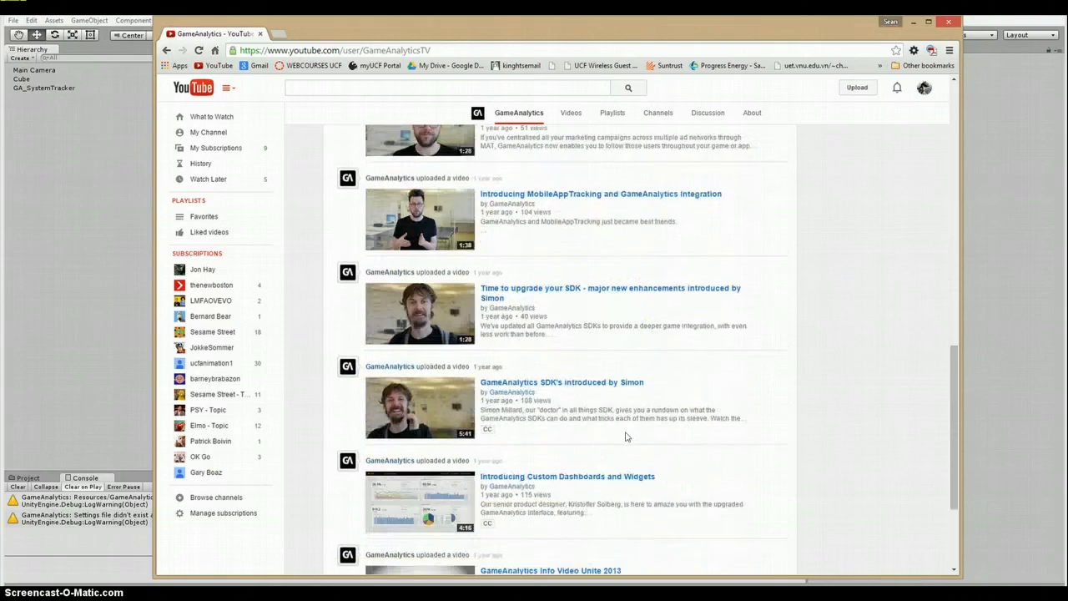
pyautogui.scroll(-2, 625, 435)
pyautogui.scroll(20, 628, 435)
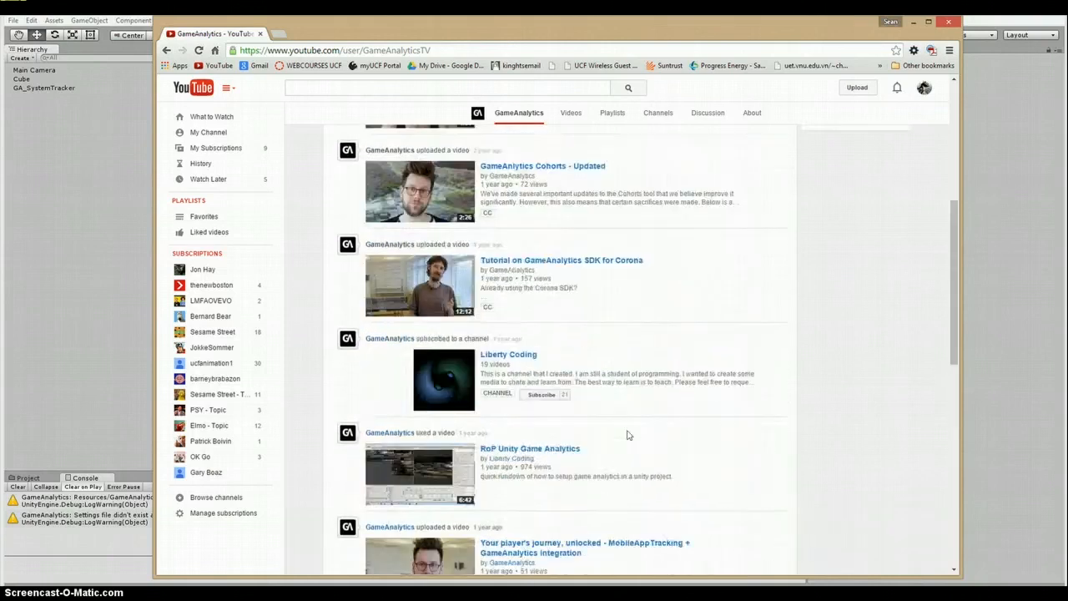